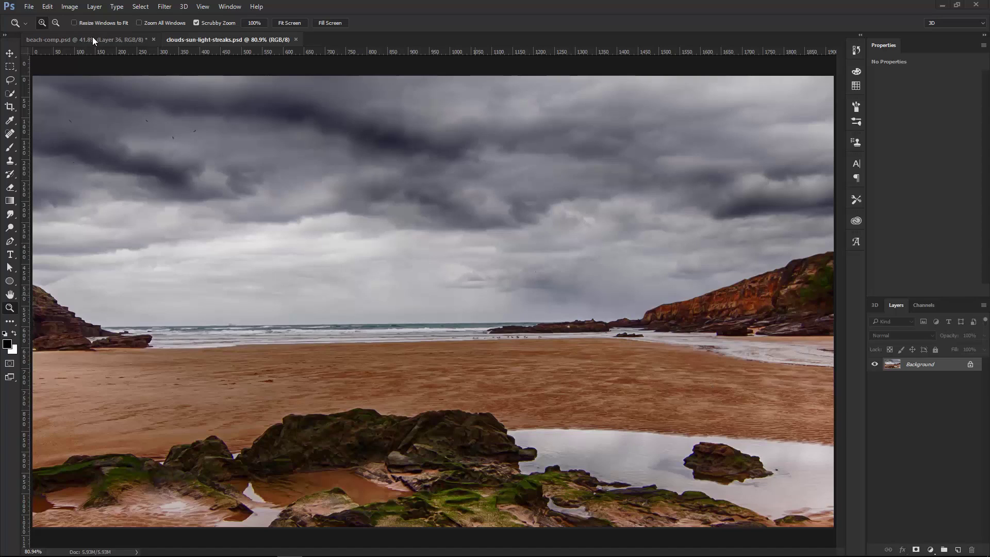
- Compare the beach composite with its Sun group hidden and shown, then return to the overcast photo
left_click(94, 39)
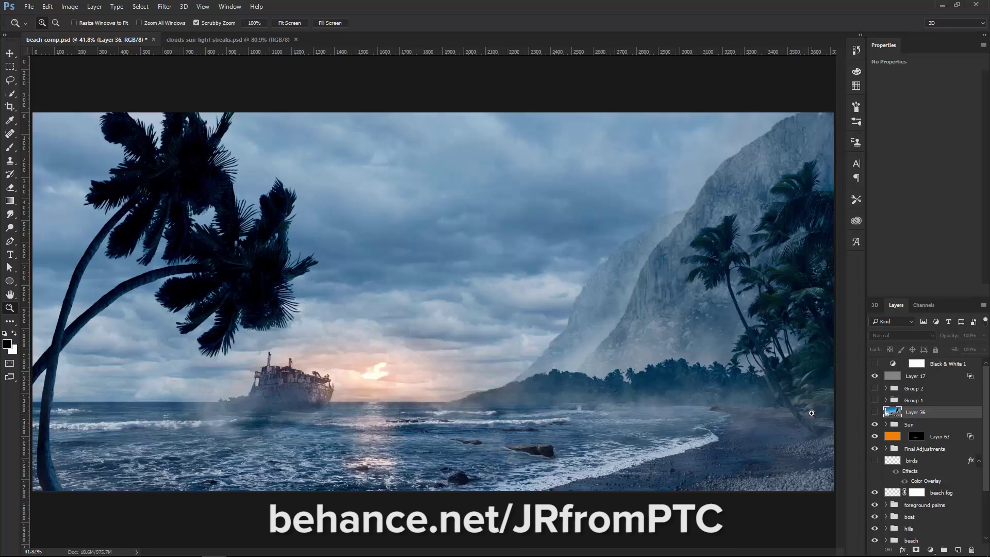
left_click(875, 423)
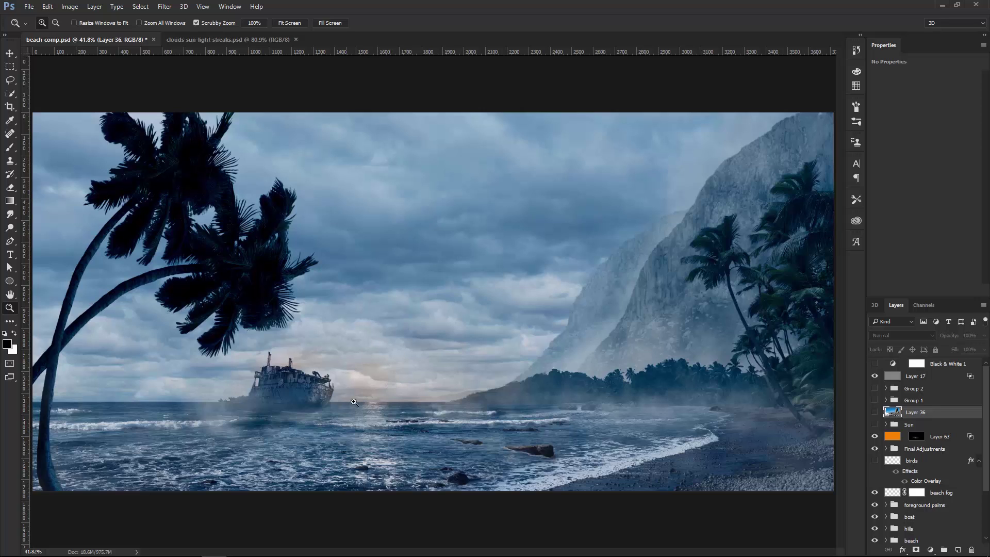
left_click(875, 424)
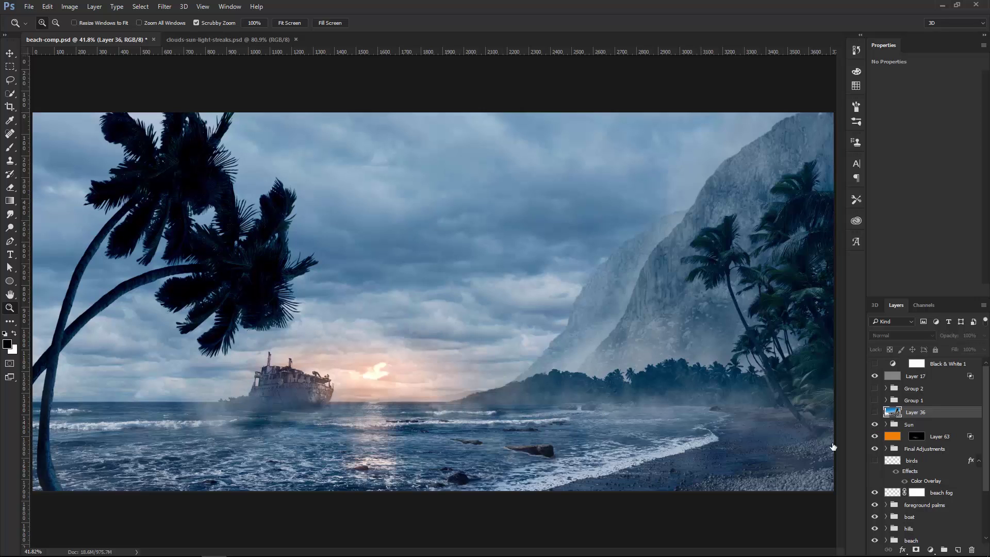
left_click(230, 40)
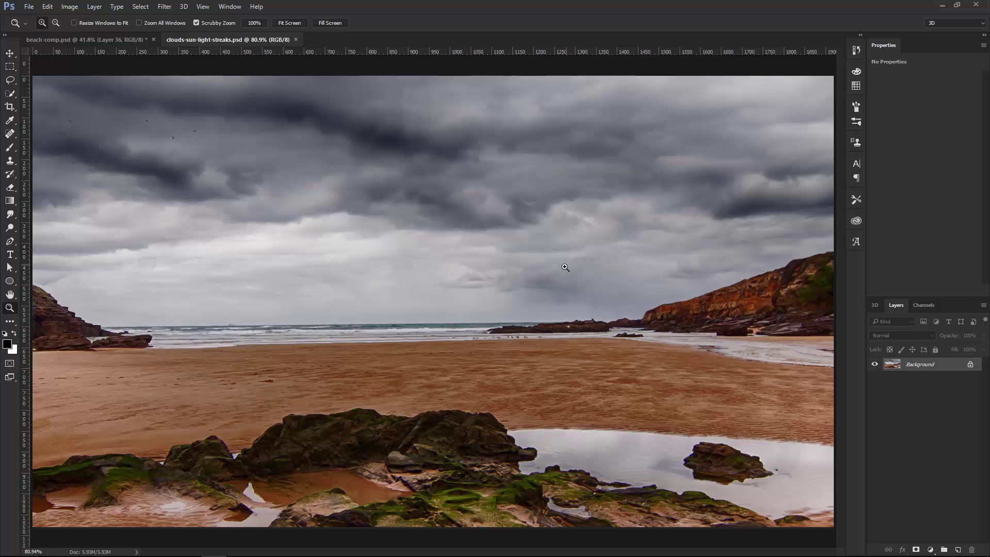
- Brush a soft white blob into the sky on new Layer 1, blended as Linear Dodge (Add)
key("v")
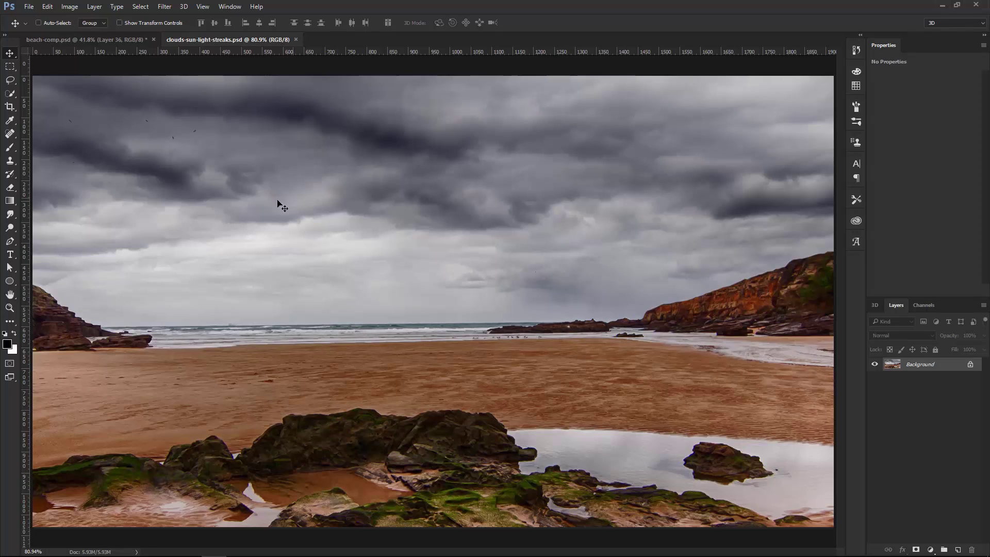
left_click(9, 148)
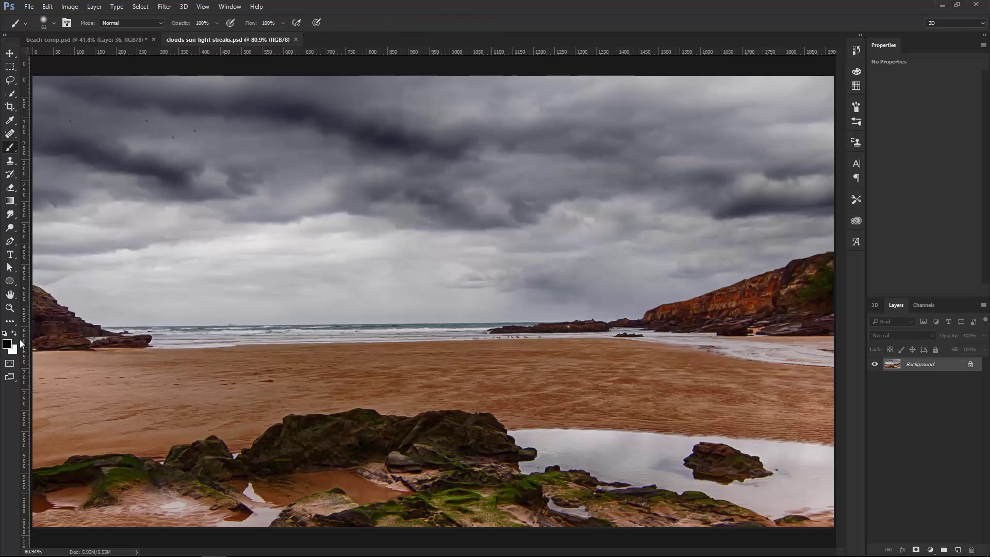
key("x")
left_click(958, 549)
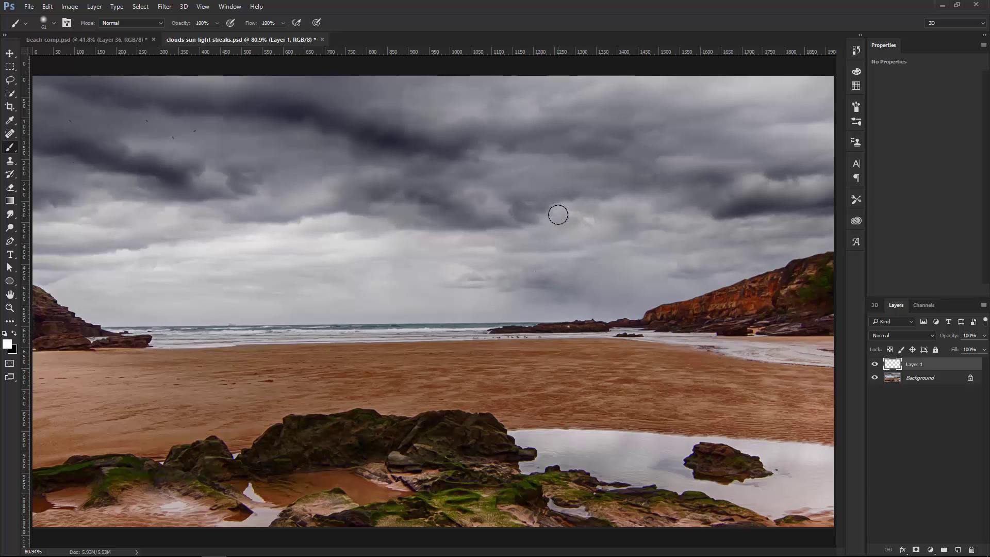
left_click_drag(555, 222, 619, 238)
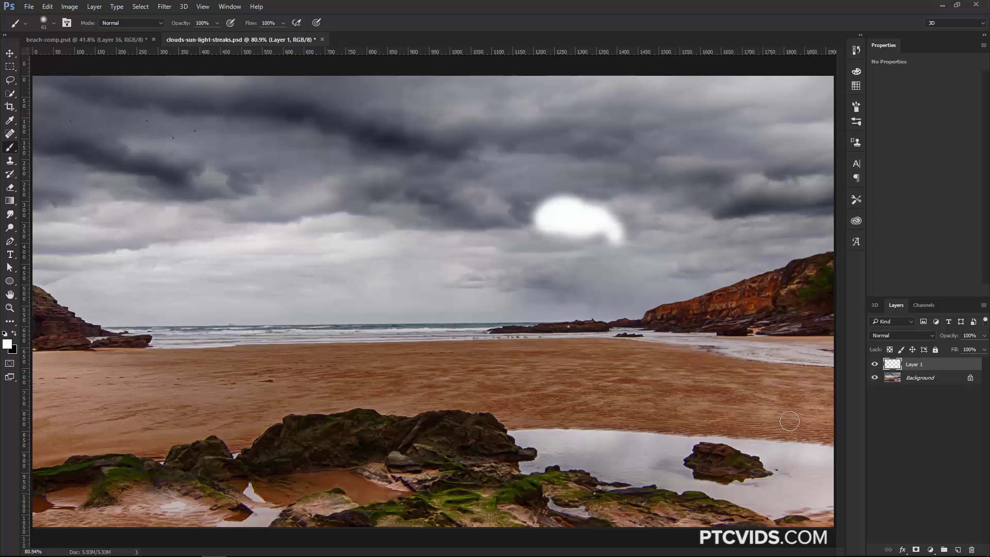
left_click(875, 338)
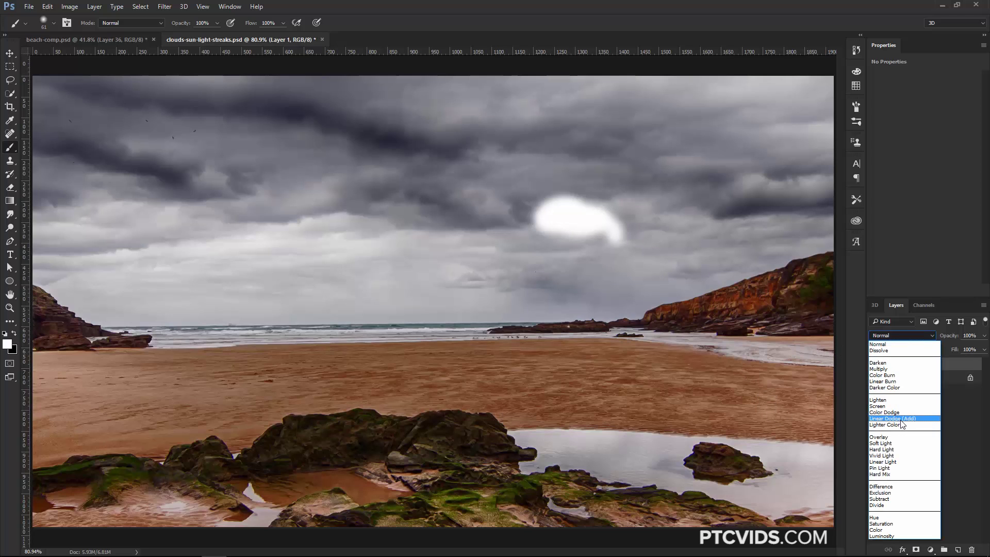
left_click(903, 419)
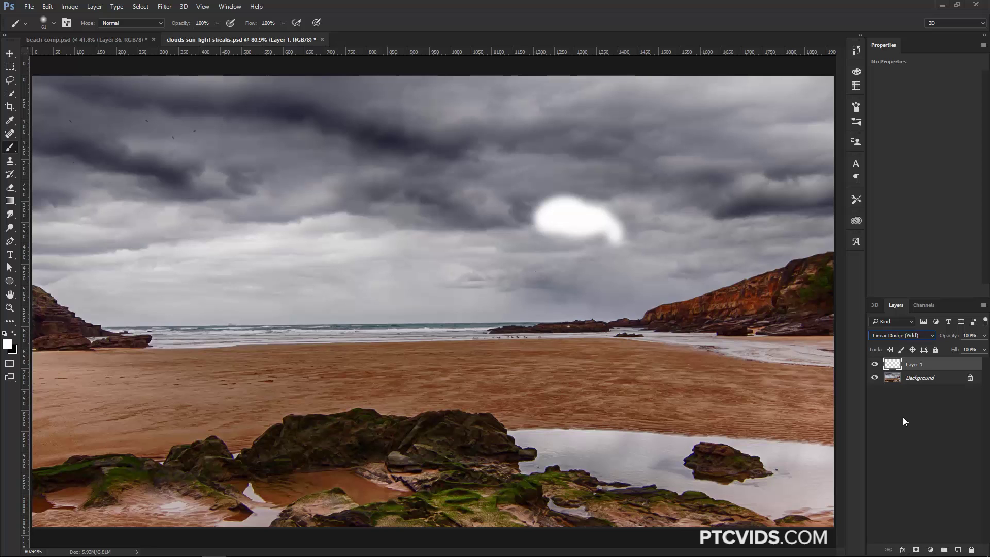
- Uncheck Transparency Shapes Layer and split Layer 1's Underlying Layer Blend If to 135/172–255
double_click(951, 366)
left_click_drag(514, 111, 288, 145)
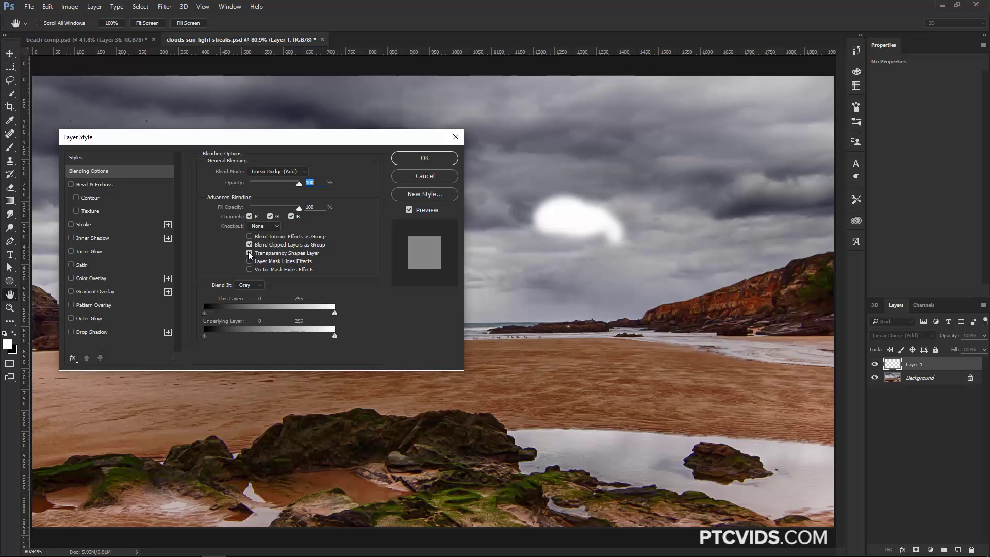
left_click(250, 252)
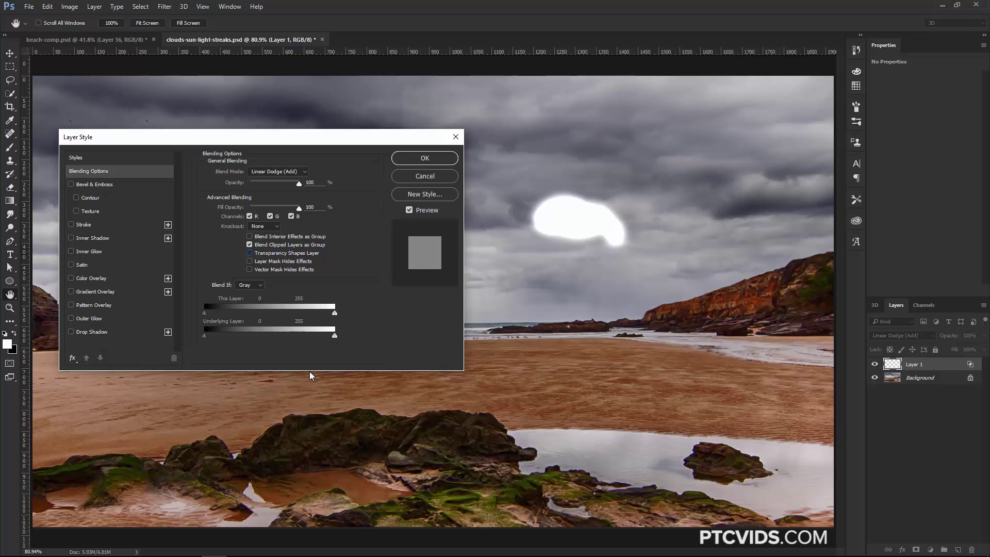
left_click_drag(231, 341, 281, 342)
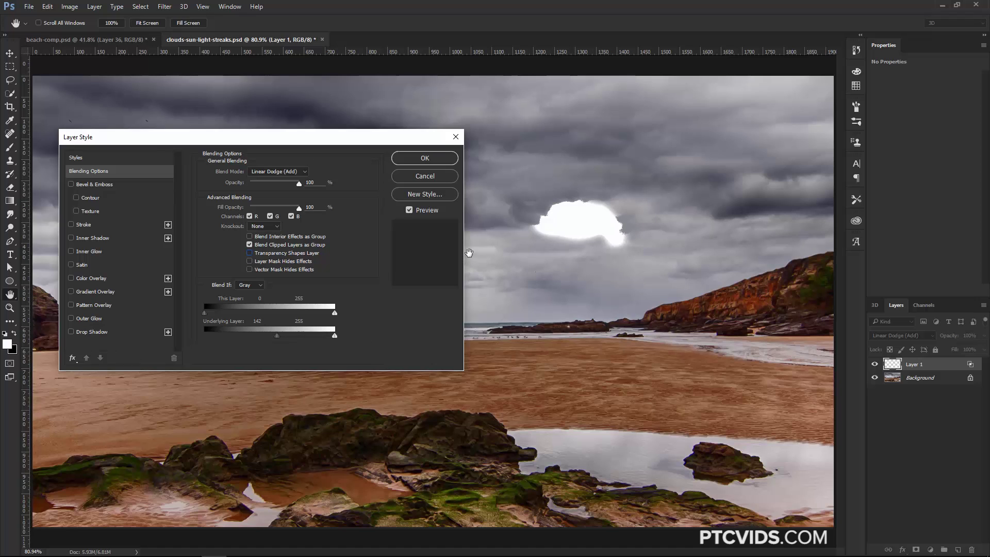
mouse_move(277, 335)
left_mouse_down()
mouse_move(290, 336)
mouse_move(282, 338)
left_mouse_up()
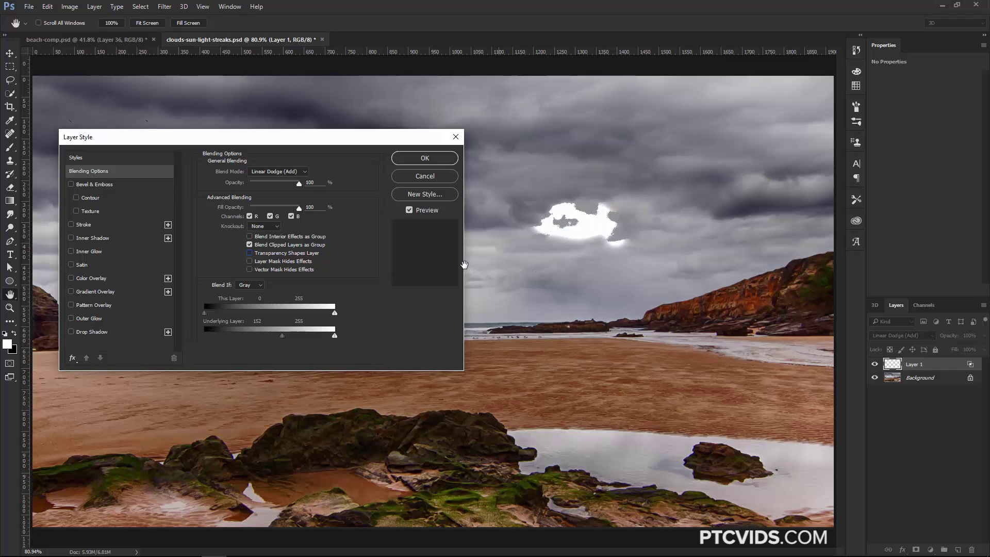
key("alt")
mouse_move(283, 336)
left_mouse_down()
mouse_move(255, 338)
mouse_move(301, 338)
mouse_move(264, 336)
mouse_move(273, 337)
left_mouse_up()
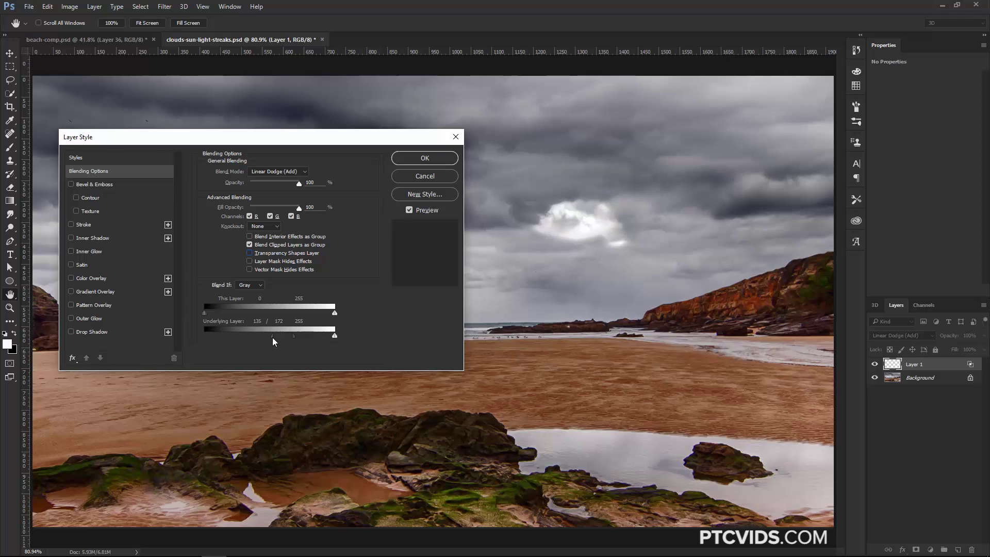
left_click(423, 158)
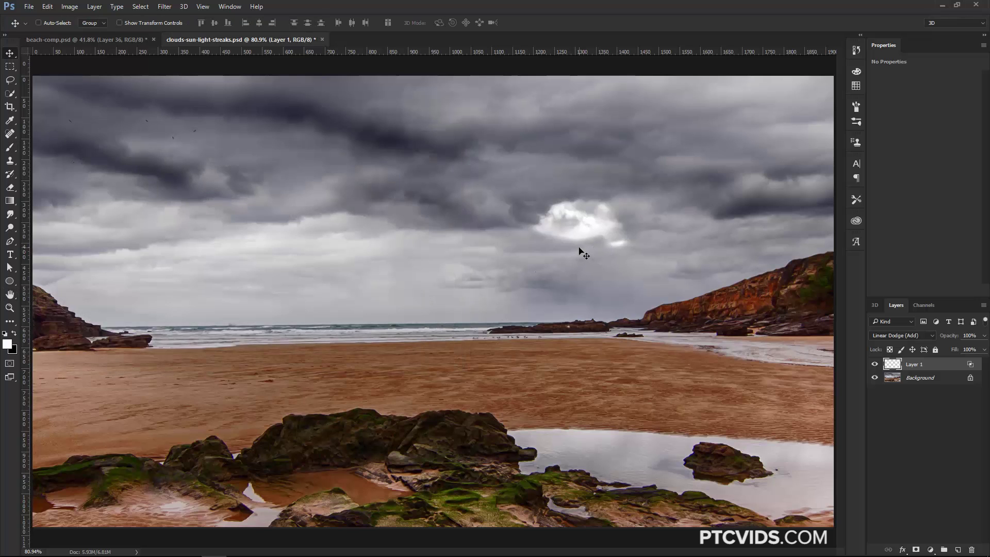
- Shift the glow lower left and paint broad white light with a 500 px soft round brush
left_click_drag(583, 230, 562, 236)
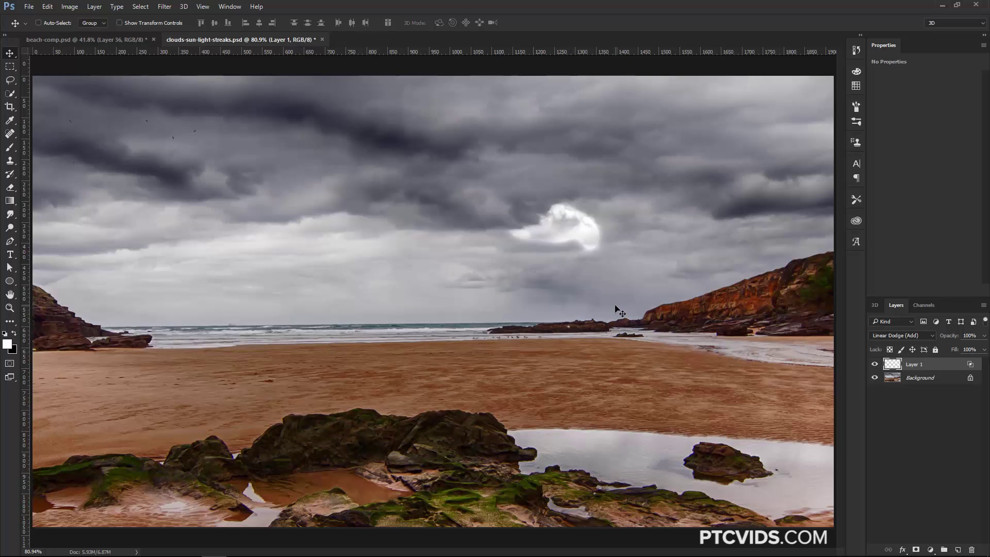
key("b")
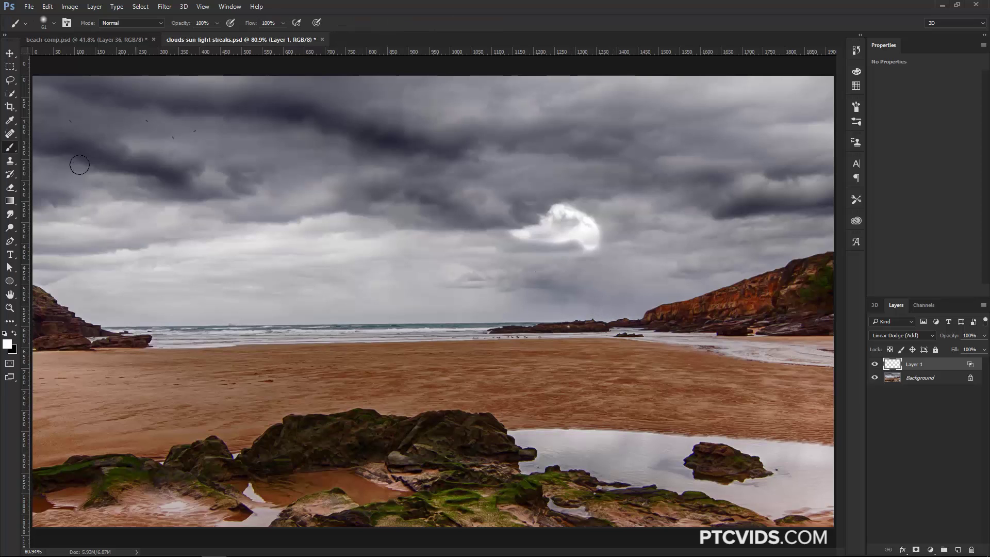
left_click(53, 23)
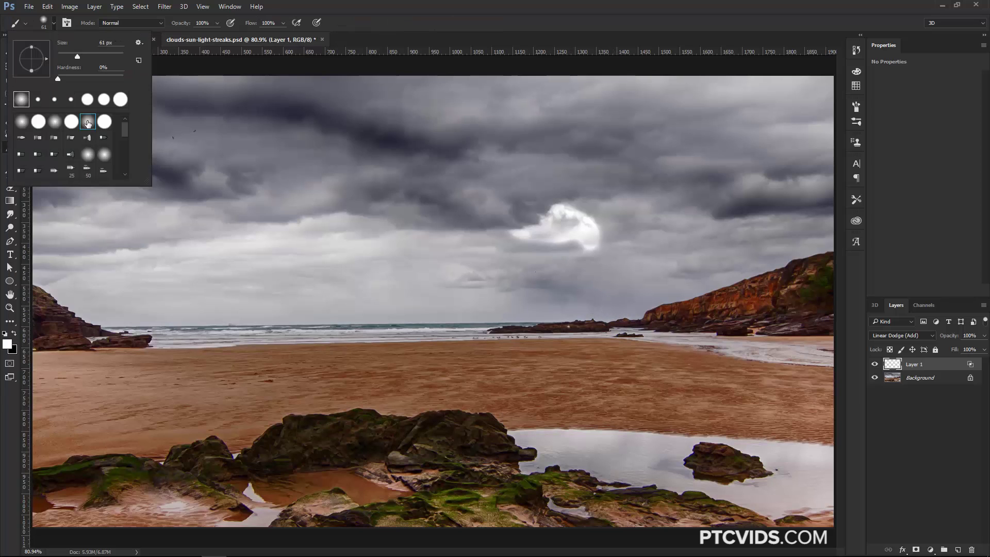
left_click(88, 124)
left_click(554, 230)
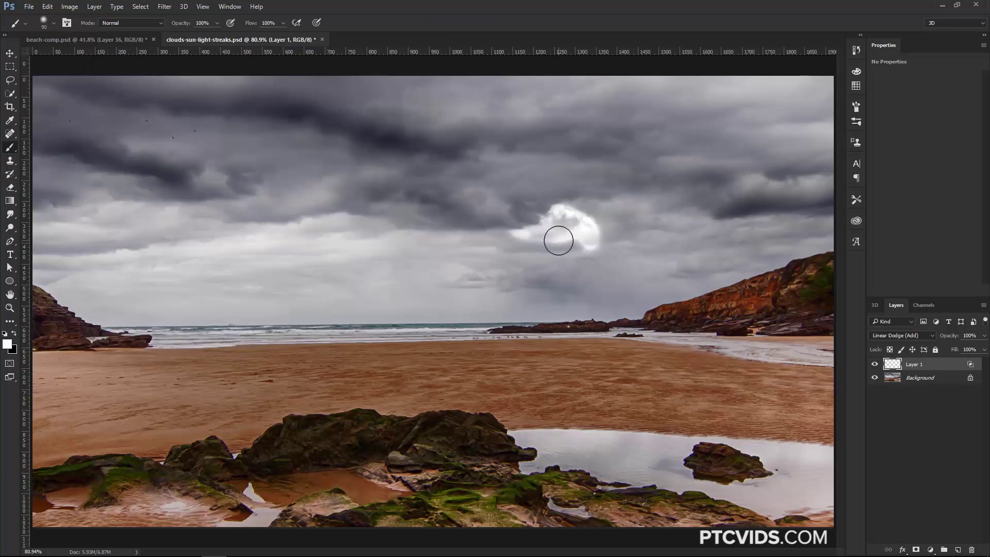
key("bracketright")
key("bracketright")
key("bracketright")
key("bracketright")
key("bracketright")
key("bracketright")
key("bracketright")
key("bracketright")
key("bracketright")
mouse_move(558, 240)
left_mouse_down()
mouse_move(548, 221)
mouse_move(582, 256)
mouse_move(638, 259)
mouse_move(660, 215)
mouse_move(672, 216)
mouse_move(573, 229)
left_mouse_up()
- Scale the glow to about 48% width and 30% height, then nudge it into the clouds
key("ctrl")
key("ctrl+t")
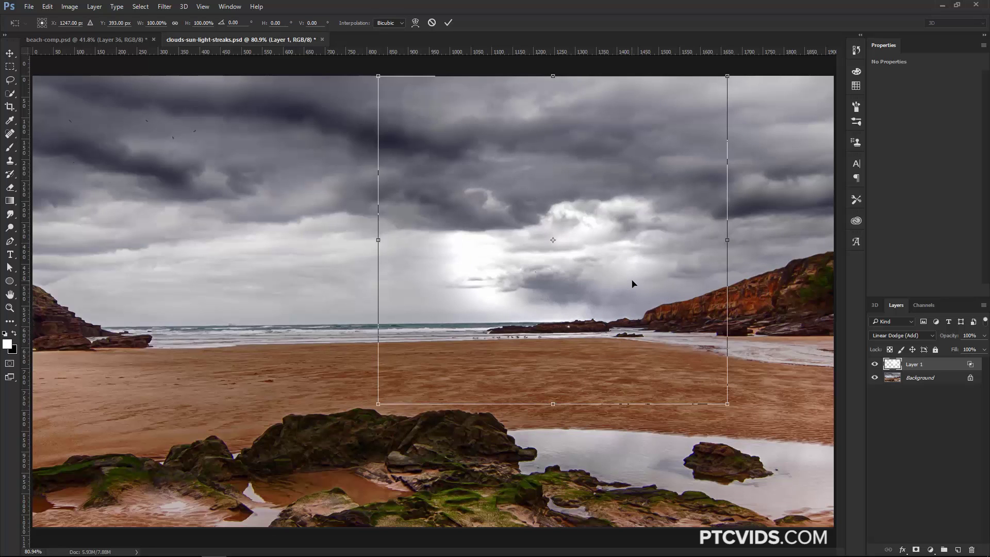
key("shift+alt")
left_click_drag(725, 400, 636, 319)
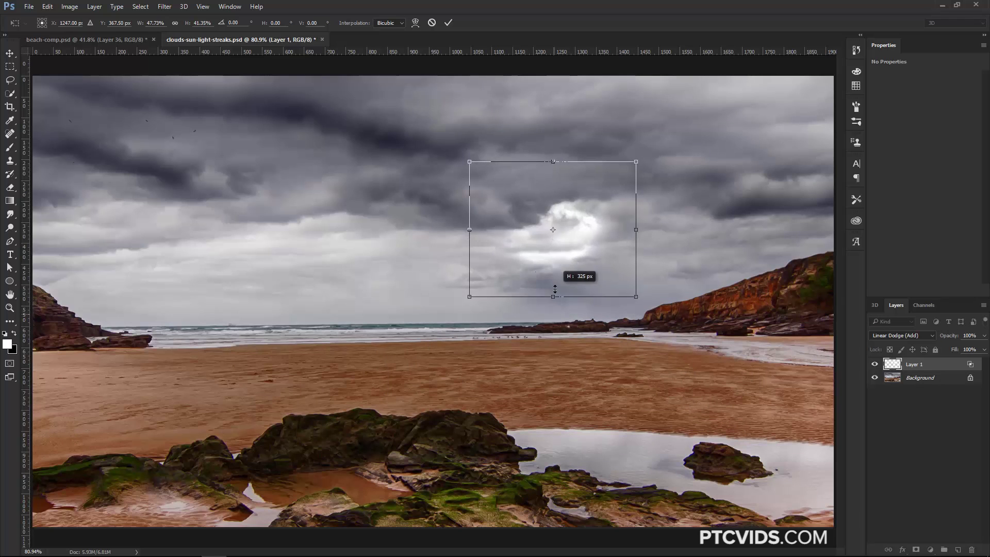
left_click_drag(554, 289, 554, 288)
left_click_drag(553, 162, 554, 189)
left_click_drag(584, 257, 586, 243)
key("Return")
key("b")
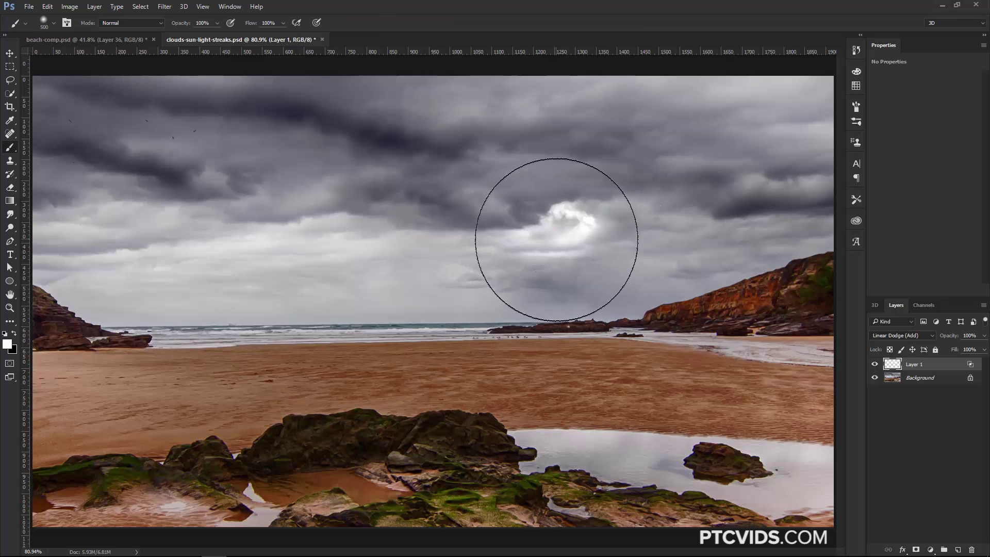
key("v")
mouse_move(555, 232)
left_mouse_down()
mouse_move(567, 221)
mouse_move(558, 246)
left_mouse_up()
- Adjust Layer 1's Blend If slider further so the glow fades more softly into the clouds
left_click(874, 364)
left_click(874, 364)
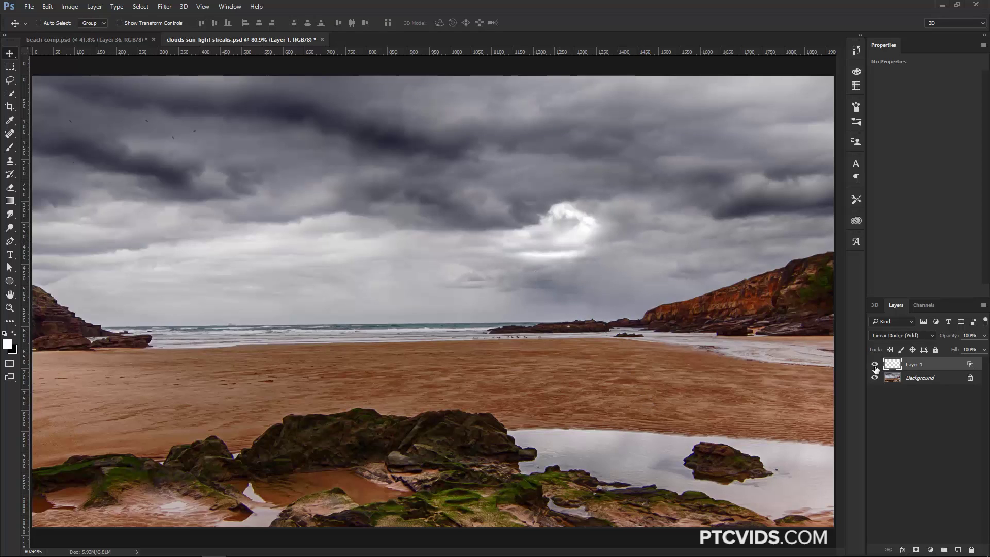
double_click(964, 367)
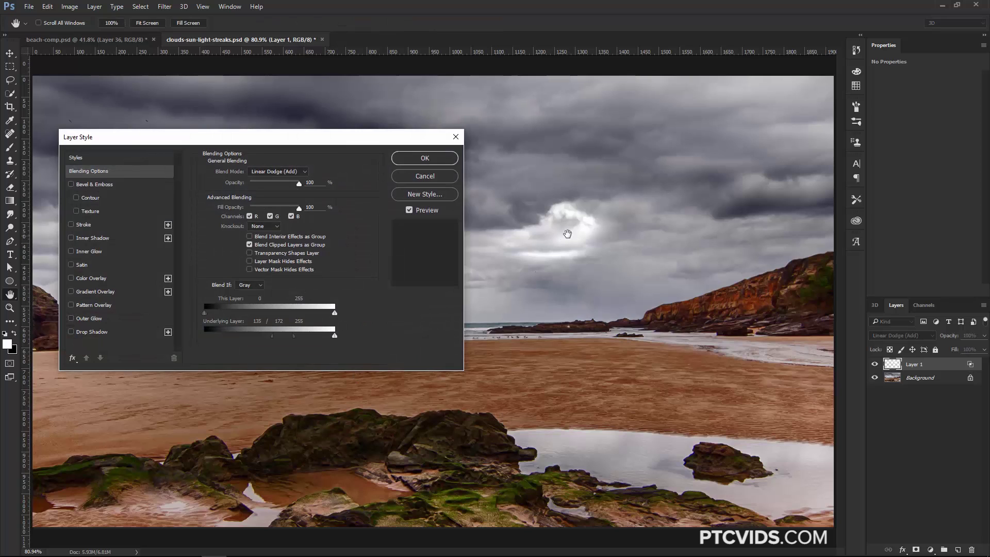
mouse_move(293, 336)
left_mouse_down()
mouse_move(306, 335)
mouse_move(275, 336)
left_mouse_up()
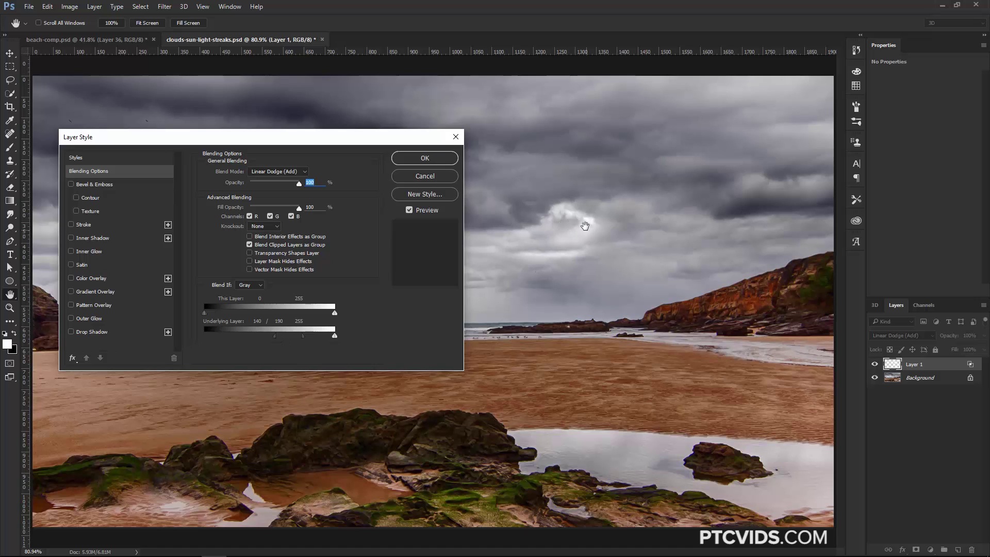
left_click(425, 158)
- Move the glow to just right of centre in the clouds and compare it on and off
key("v")
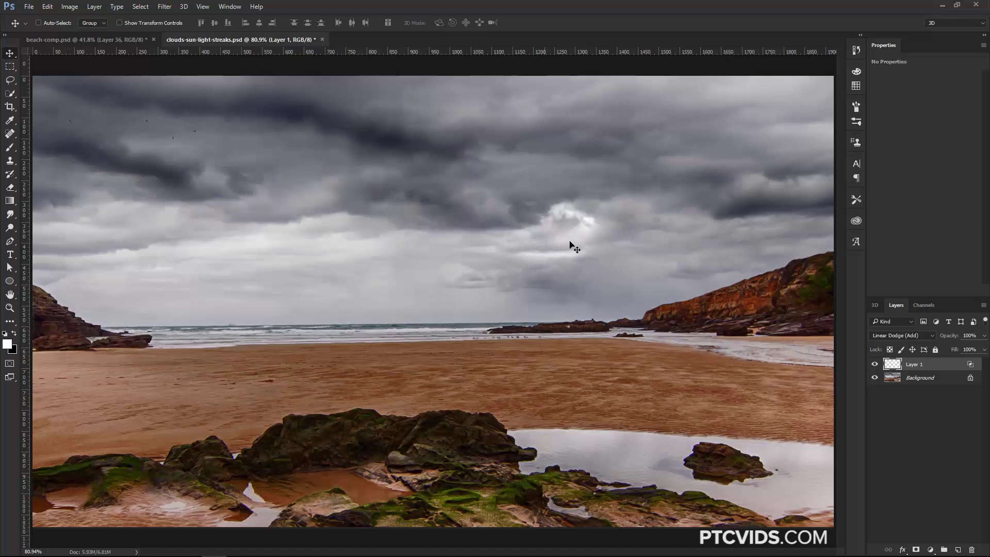
mouse_move(574, 234)
left_mouse_down()
mouse_move(570, 206)
mouse_move(434, 233)
mouse_move(260, 172)
mouse_move(110, 184)
mouse_move(70, 247)
mouse_move(98, 179)
mouse_move(160, 211)
mouse_move(164, 164)
mouse_move(320, 178)
mouse_move(587, 171)
mouse_move(591, 203)
left_mouse_up()
left_click(874, 365)
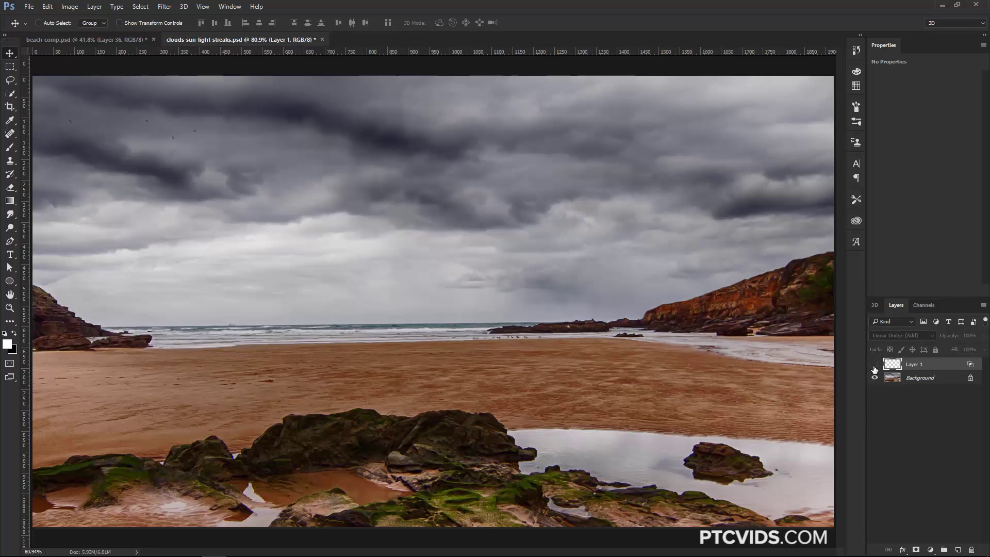
left_click(875, 365)
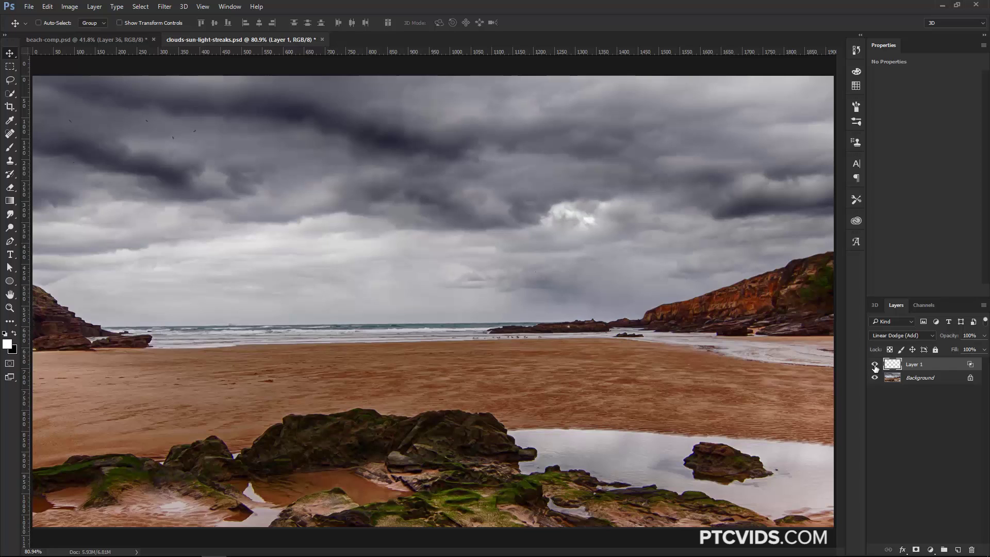
- Add an empty Layer 2 and switch to a smaller brush
left_click(957, 550)
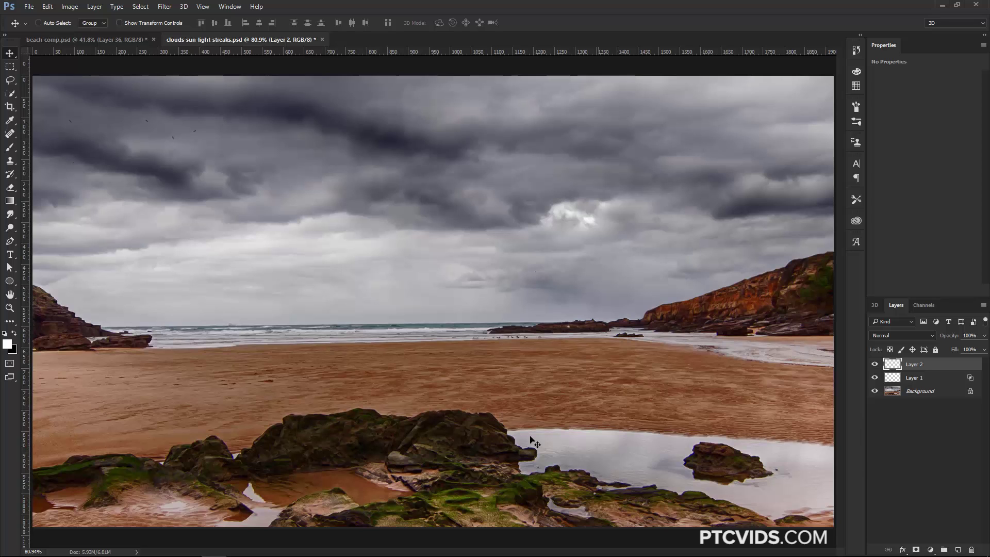
key("b")
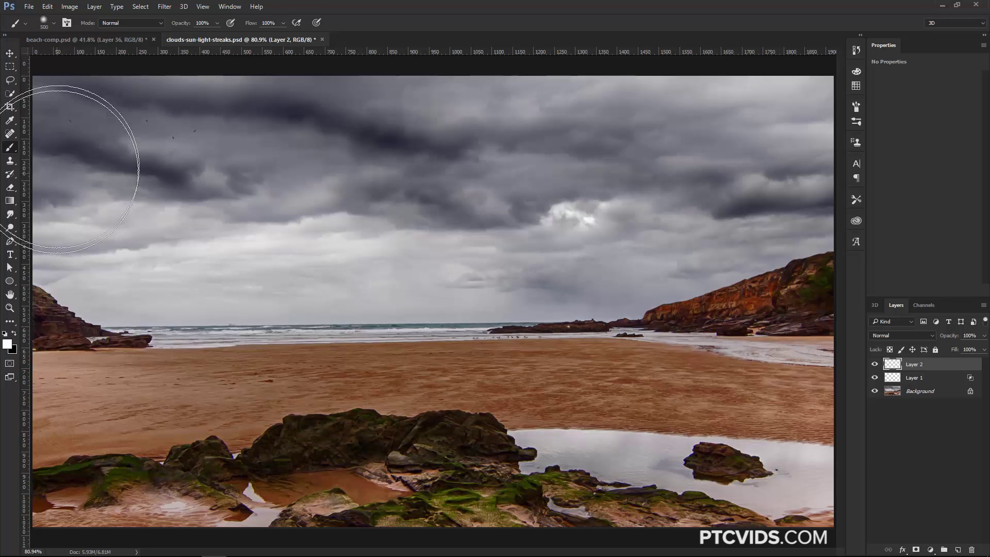
key("bracketleft")
key("bracketleft")
key("bracketleft")
key("bracketleft")
key("bracketleft")
key("bracketleft")
key("bracketleft")
key("bracketleft")
key("bracketleft")
key("bracketleft")
key("bracketleft")
key("bracketleft")
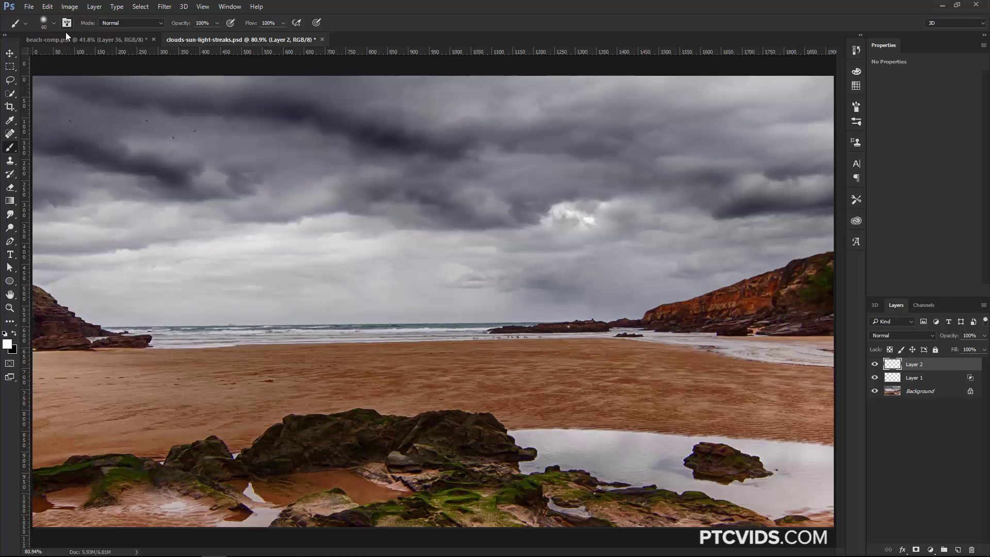
- Give the brush 50% size jitter, 426% scattering and 82% spacing
left_click(66, 23)
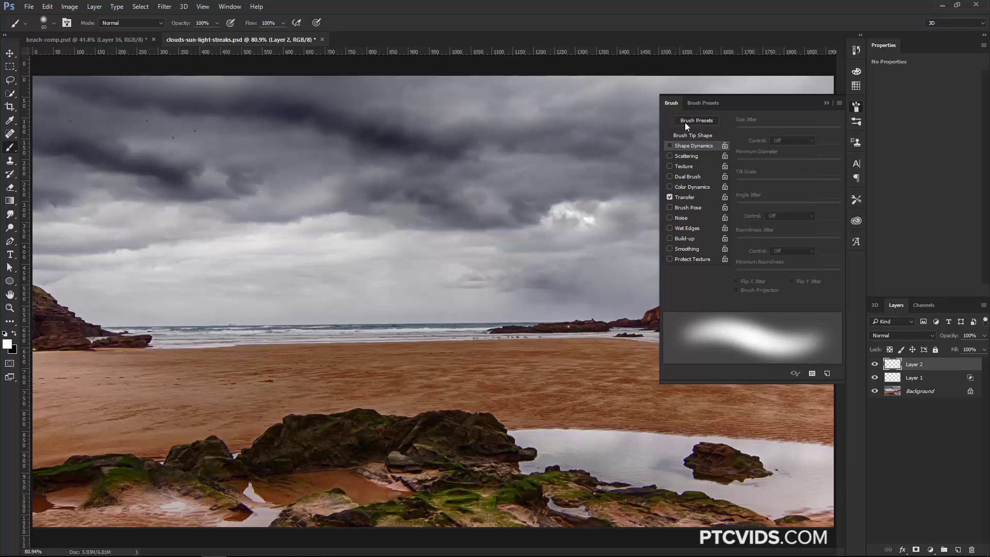
left_click(691, 146)
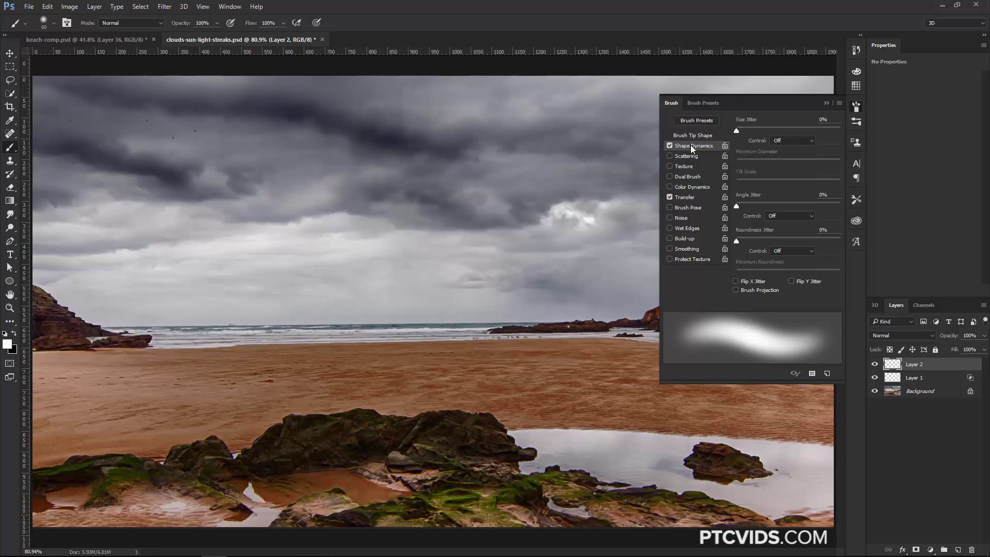
left_click_drag(736, 130, 788, 130)
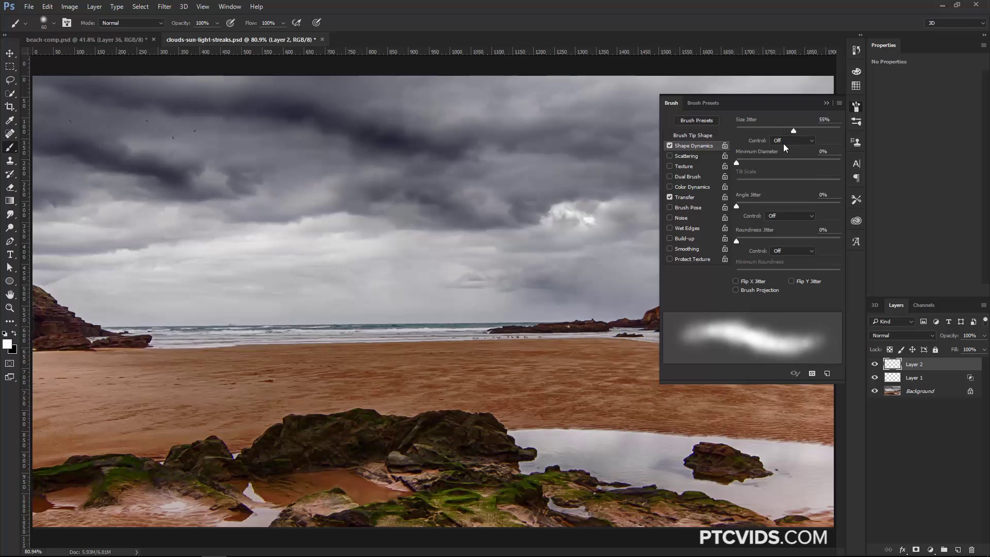
left_click(686, 155)
left_click_drag(769, 131, 781, 131)
left_click(702, 136)
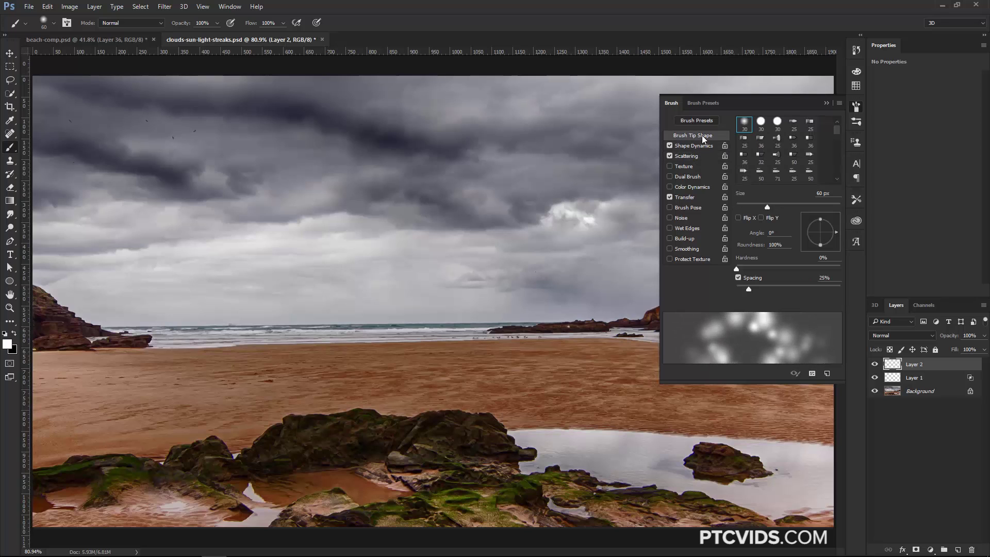
mouse_move(749, 289)
left_mouse_down()
mouse_move(779, 290)
mouse_move(780, 268)
mouse_move(840, 269)
left_mouse_up()
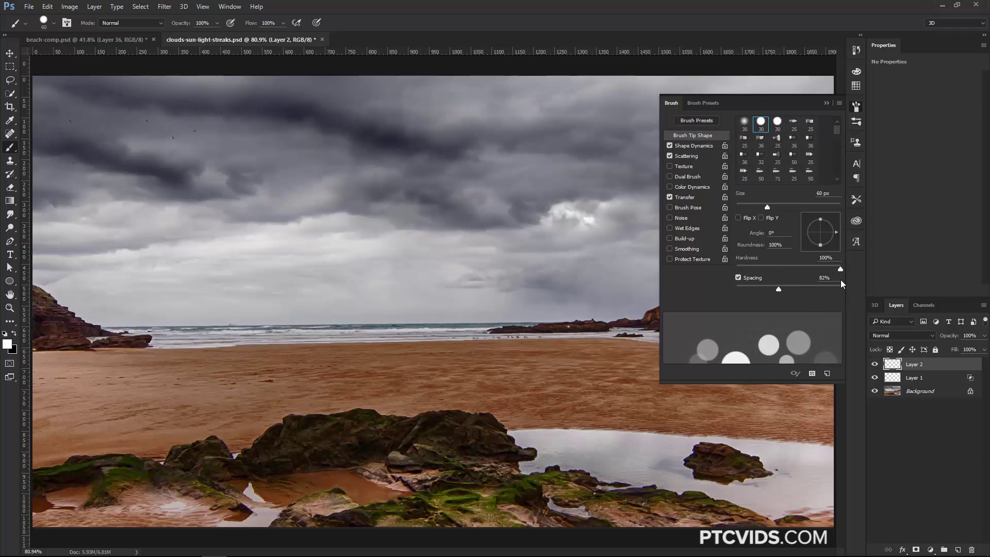
- With a 10 px brush, paint nine white dot strands fanning from the cloud toward the beach and cliff
left_click(825, 103)
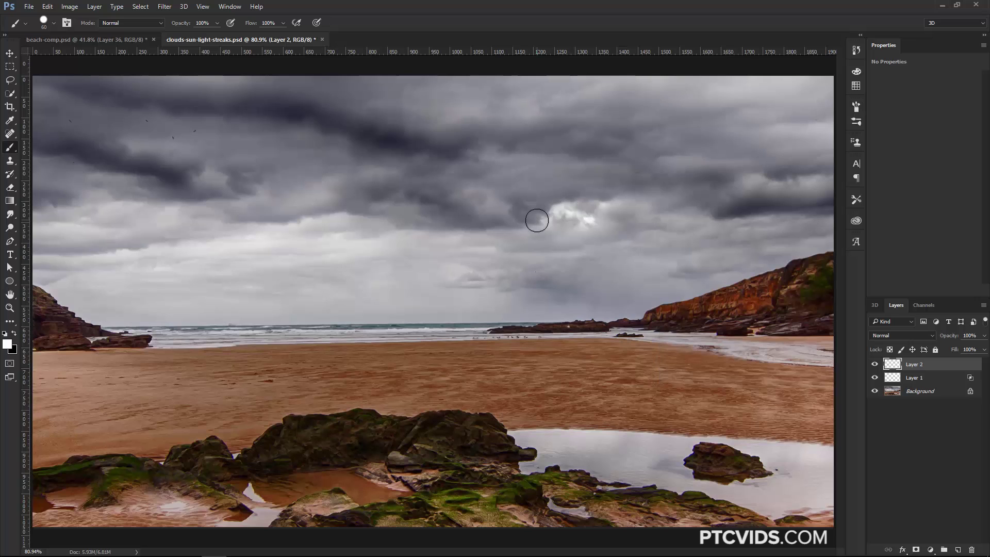
key("bracketleft")
key("bracketleft")
key("bracketleft")
key("bracketleft")
key("bracketleft")
mouse_move(558, 217)
left_mouse_down()
mouse_move(521, 309)
mouse_move(588, 307)
left_mouse_up()
left_click_drag(601, 219, 665, 316)
left_click_drag(599, 226, 642, 312)
left_click_drag(543, 216, 509, 254)
mouse_move(538, 211)
left_mouse_down()
mouse_move(476, 247)
mouse_move(515, 316)
left_mouse_up()
left_click_drag(572, 219, 554, 324)
left_click_drag(593, 232, 614, 263)
left_click_drag(606, 213, 734, 317)
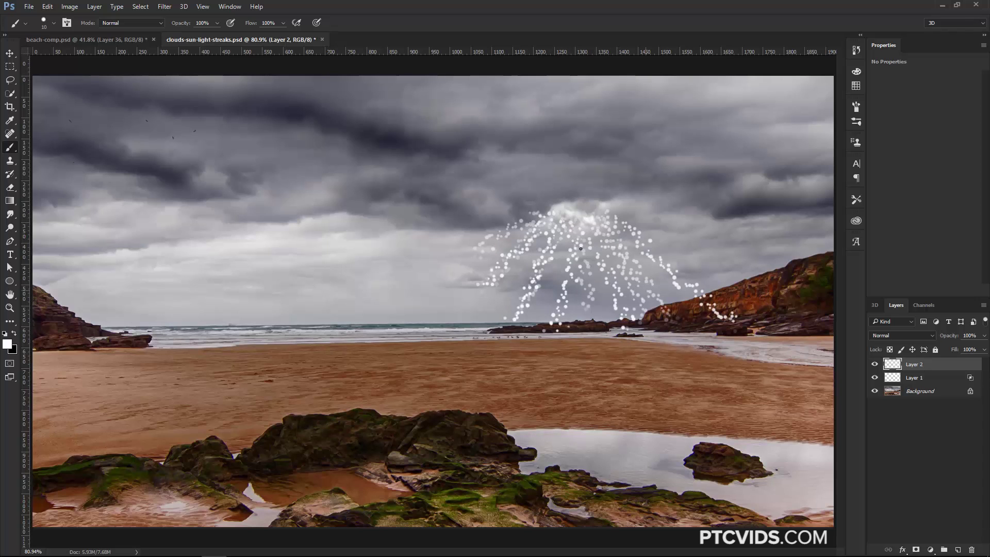
left_click_drag(544, 208, 428, 266)
- Apply a Zoom Radial Blur at amount 100 with its centre near the sun
left_click(165, 7)
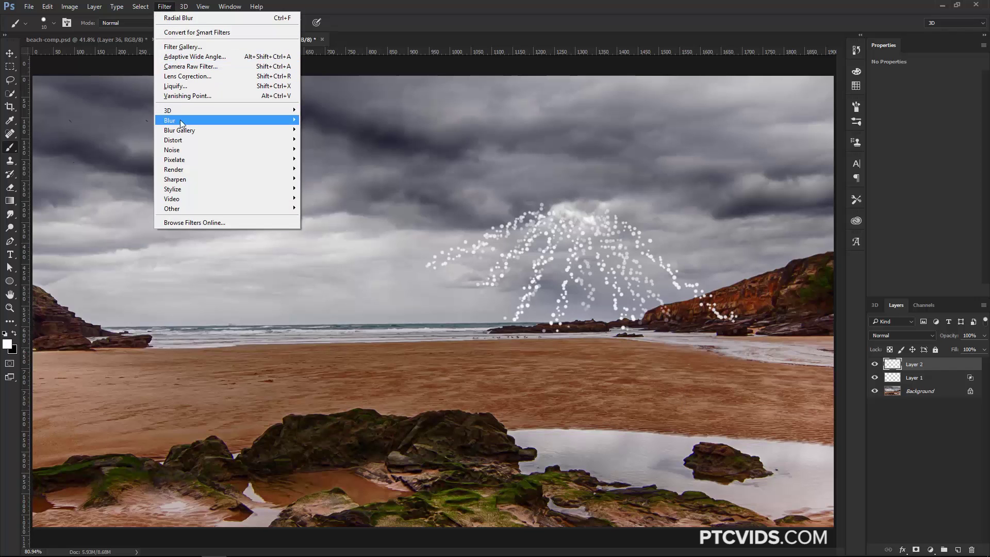
mouse_move(181, 121)
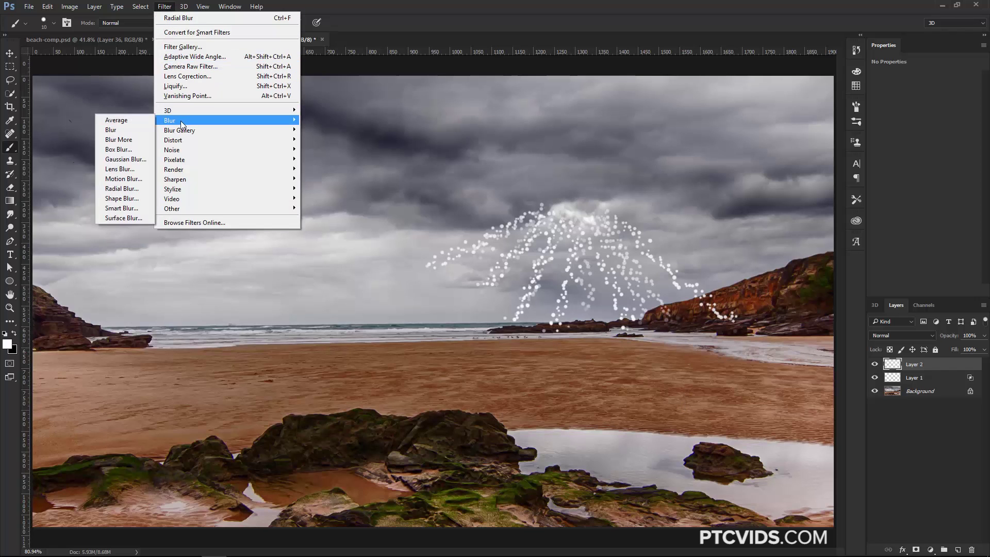
left_click(135, 188)
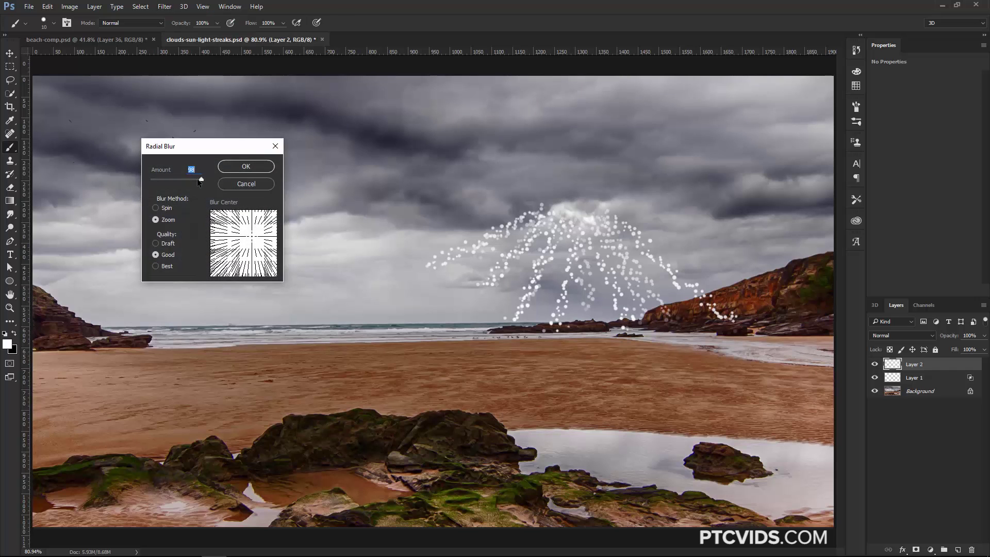
left_click_drag(195, 179, 203, 180)
left_click_drag(242, 230, 252, 242)
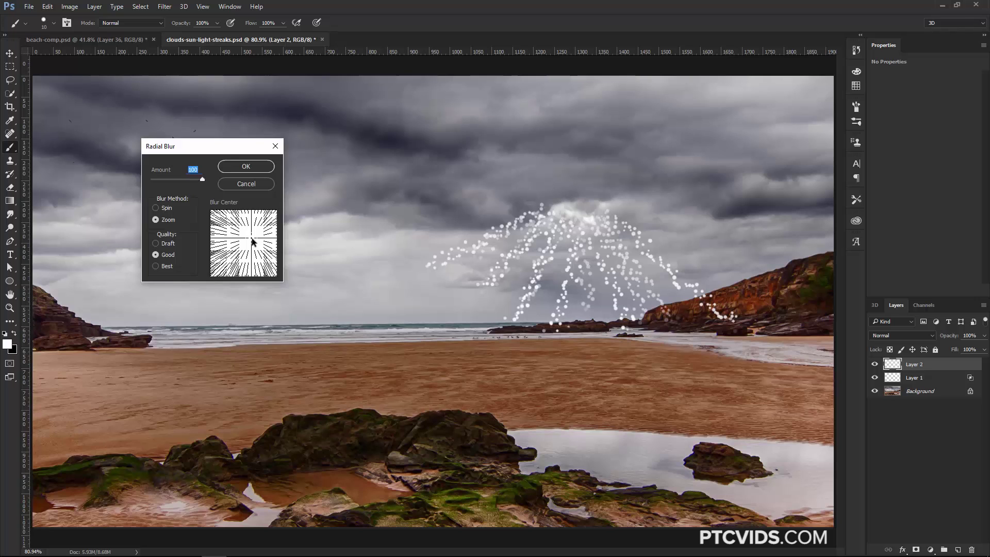
left_click_drag(252, 242, 250, 234)
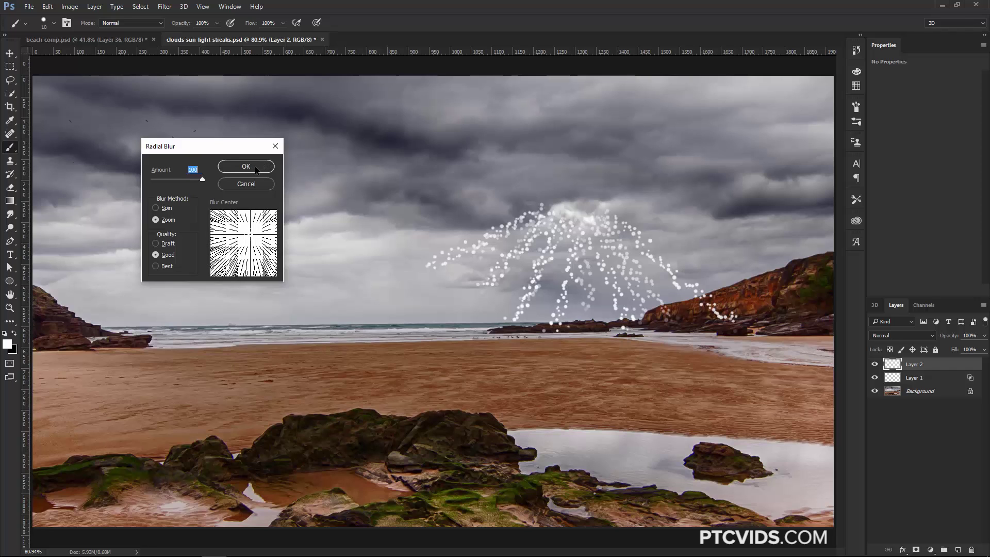
left_click(254, 168)
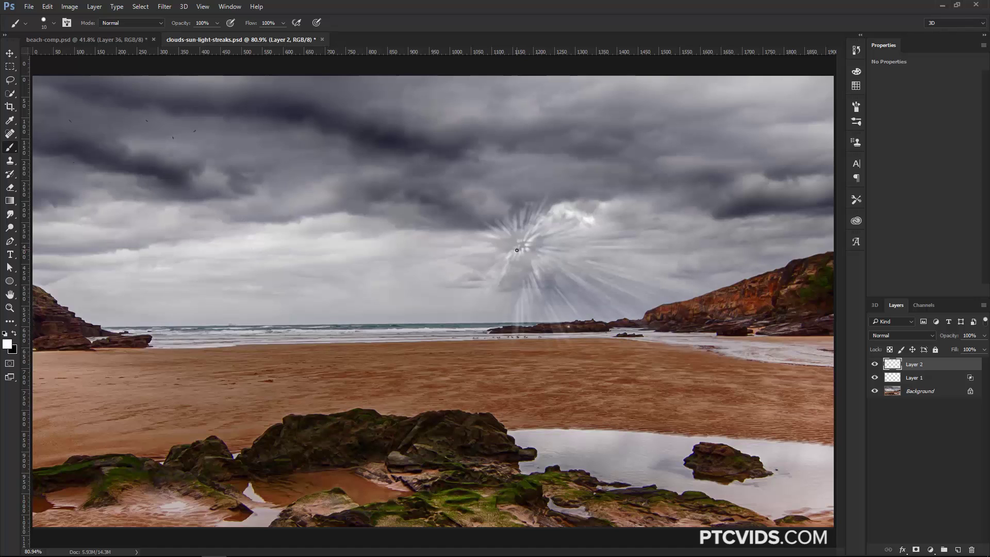
- Redo the Radial Blur with the blur centre moved further right onto the sun
key("ctrl+z")
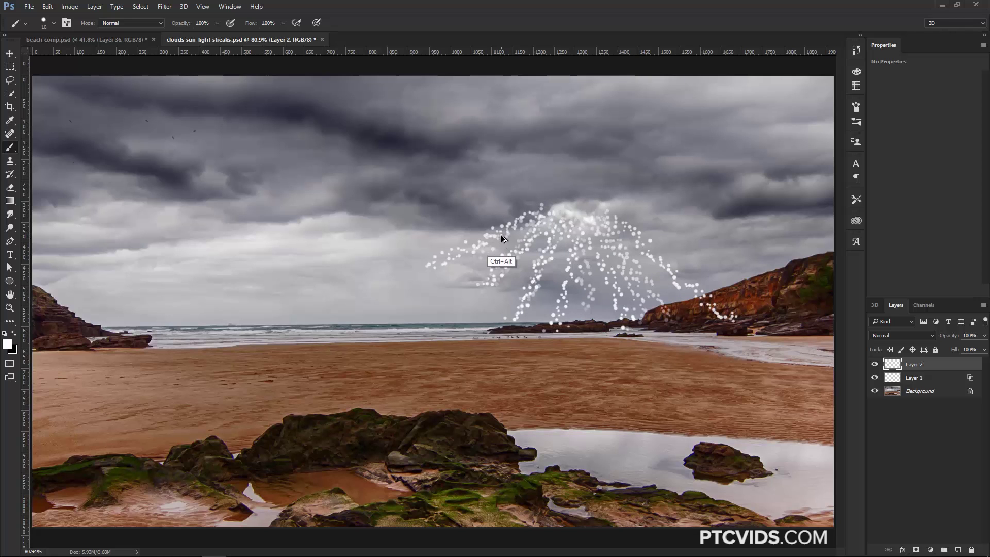
key("ctrl+alt+f")
left_click_drag(215, 146, 229, 146)
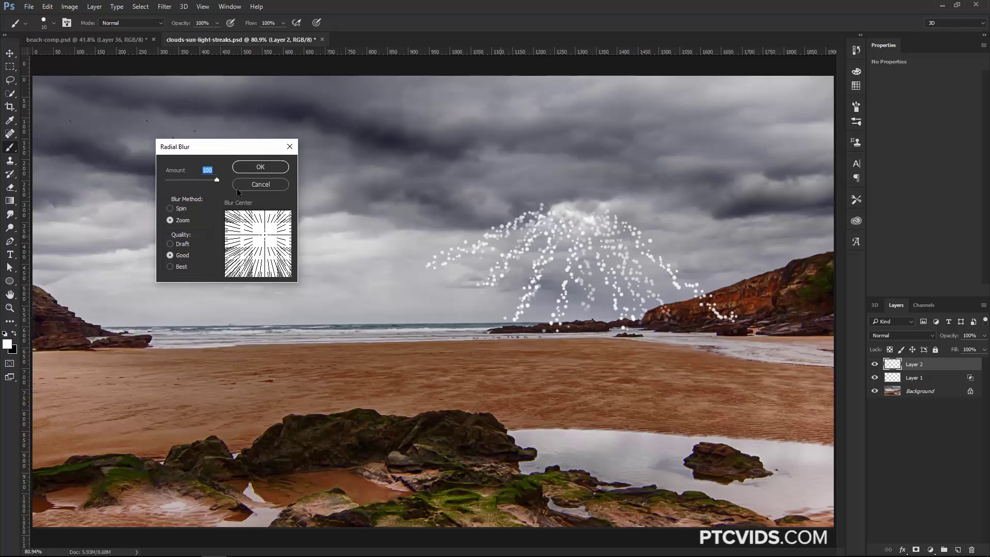
left_click(271, 232)
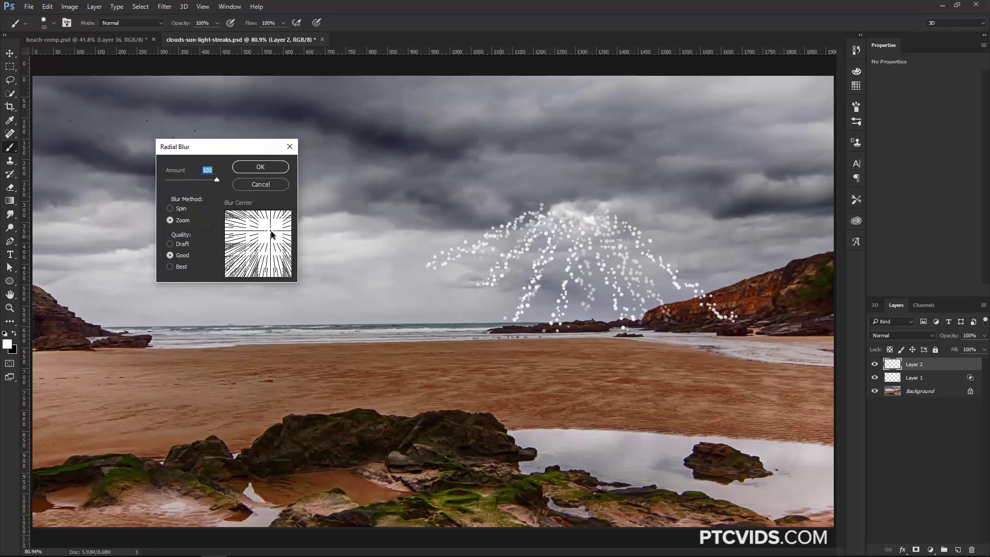
left_click(272, 167)
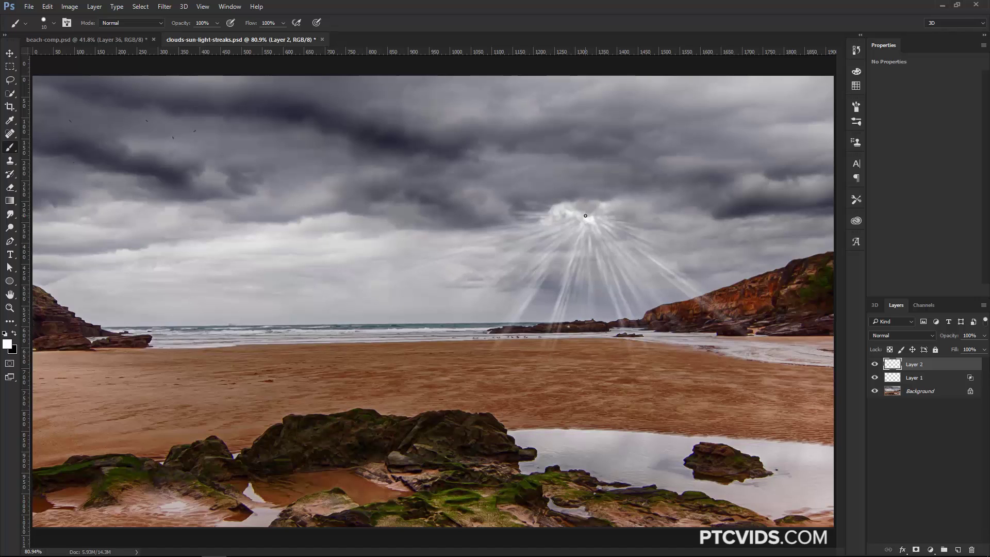
left_click(164, 7)
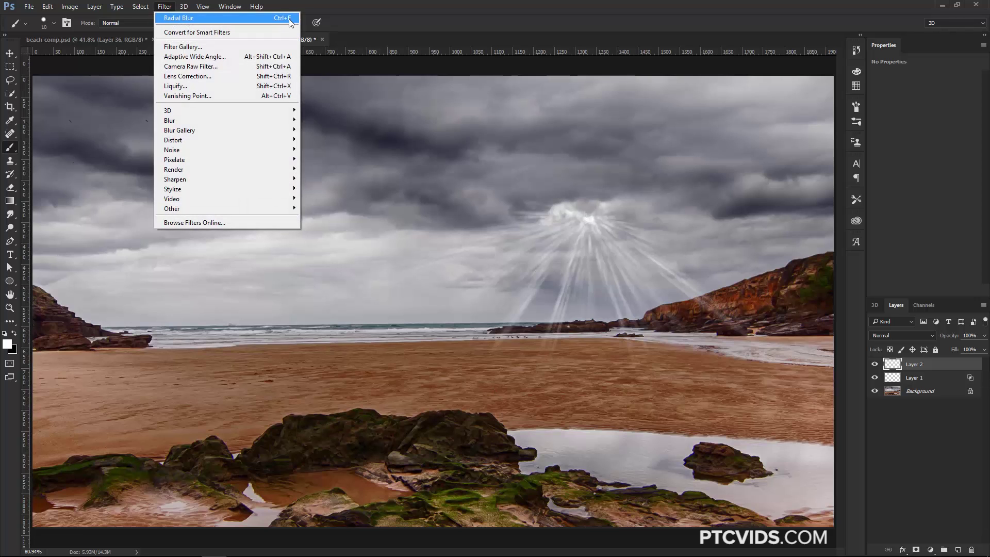
left_click(538, 82)
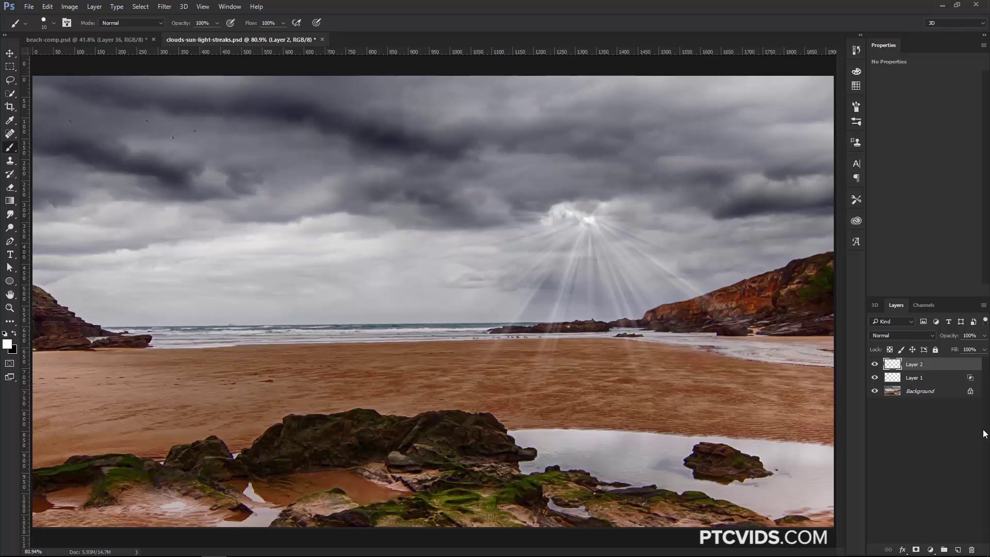
- Add a layer mask to Layer 2 and paint black with a 100 px soft brush over the sand
left_click(916, 549)
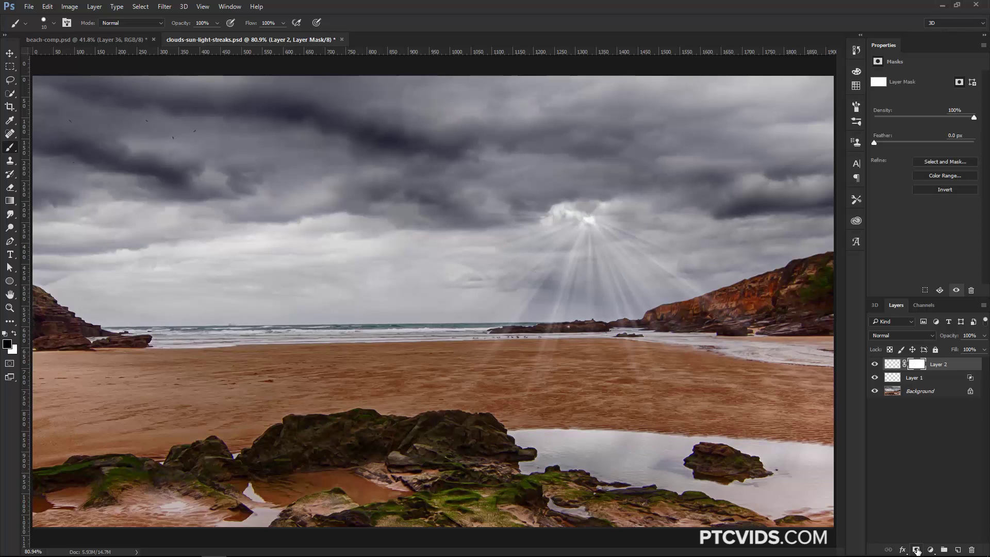
key("x")
left_click(55, 29)
left_click(38, 99)
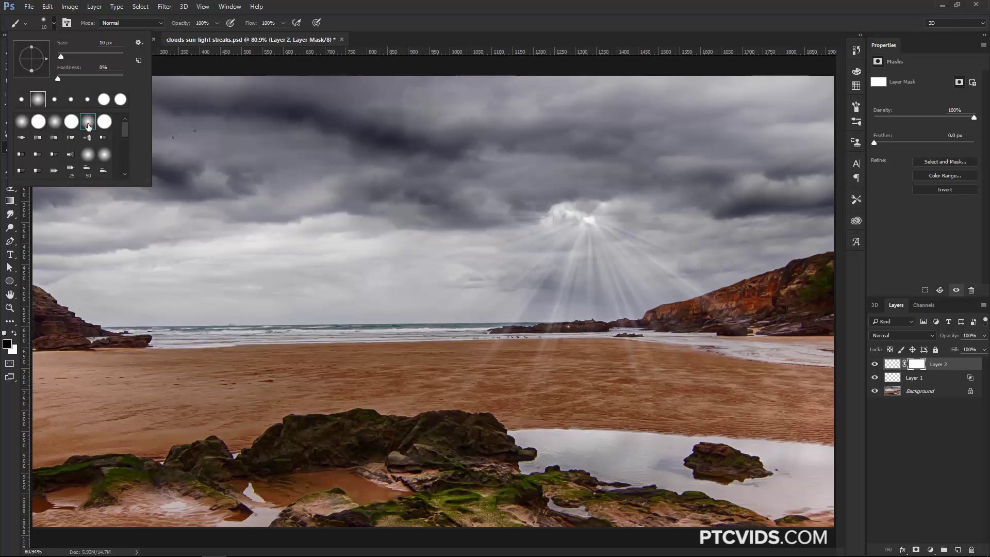
left_click(434, 281)
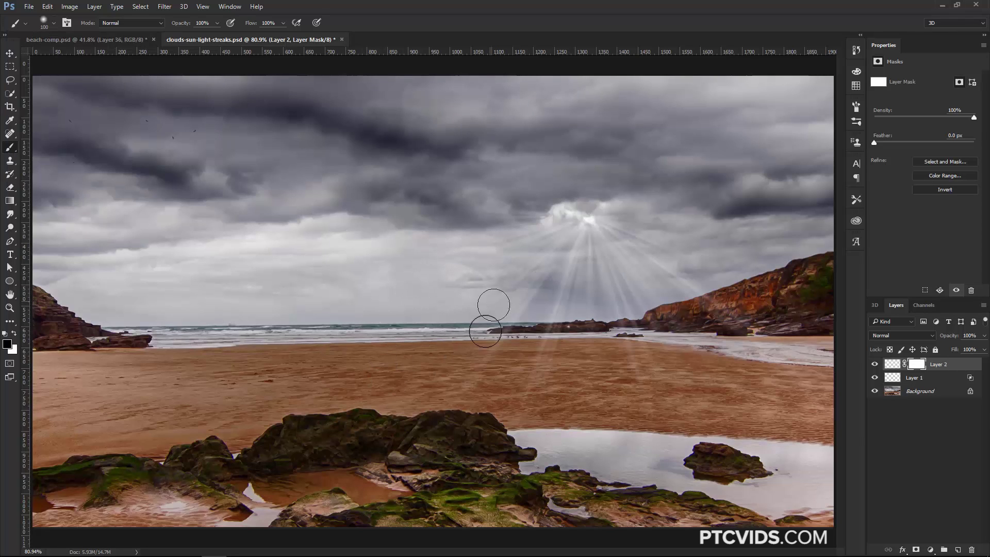
mouse_move(614, 392)
left_mouse_down()
mouse_move(643, 375)
mouse_move(648, 400)
mouse_move(648, 390)
left_mouse_up()
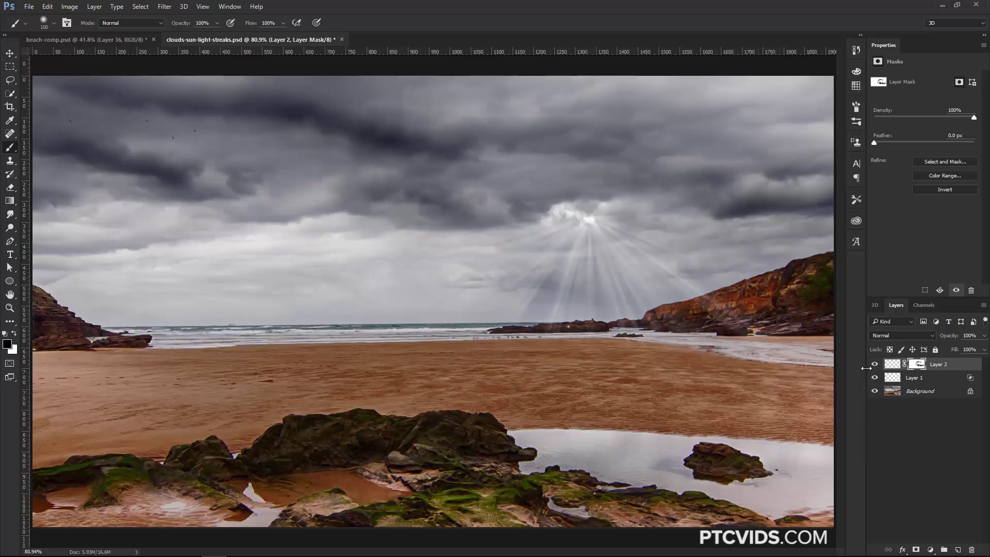
- Toggle Layer 2 and Layer 1 visibility to compare the rays and glow
left_click(874, 364)
left_click(874, 364)
left_click(874, 377)
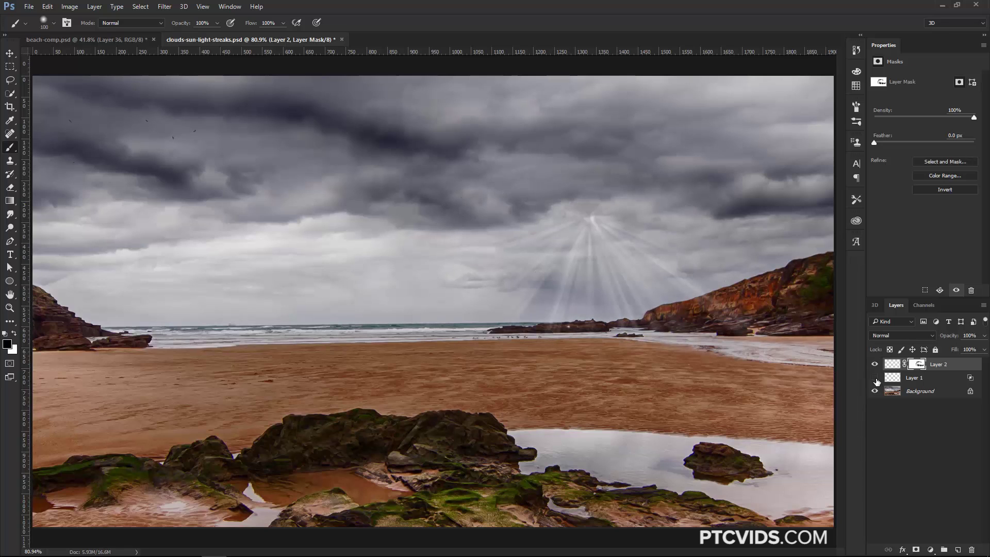
left_click(874, 378)
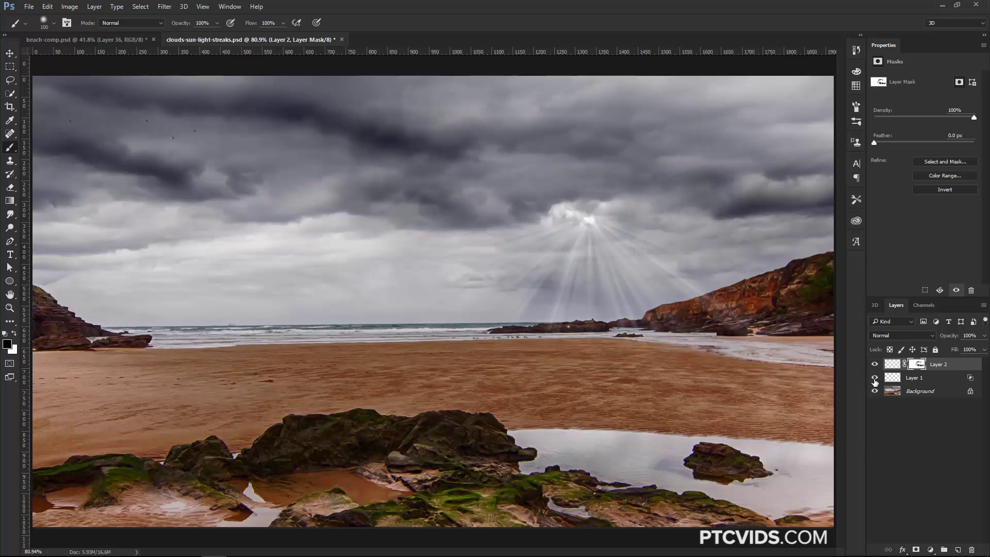
- Duplicate Layer 1 with Ctrl+J and lower Layer 1 copy's Fill to 19%
left_click(892, 380)
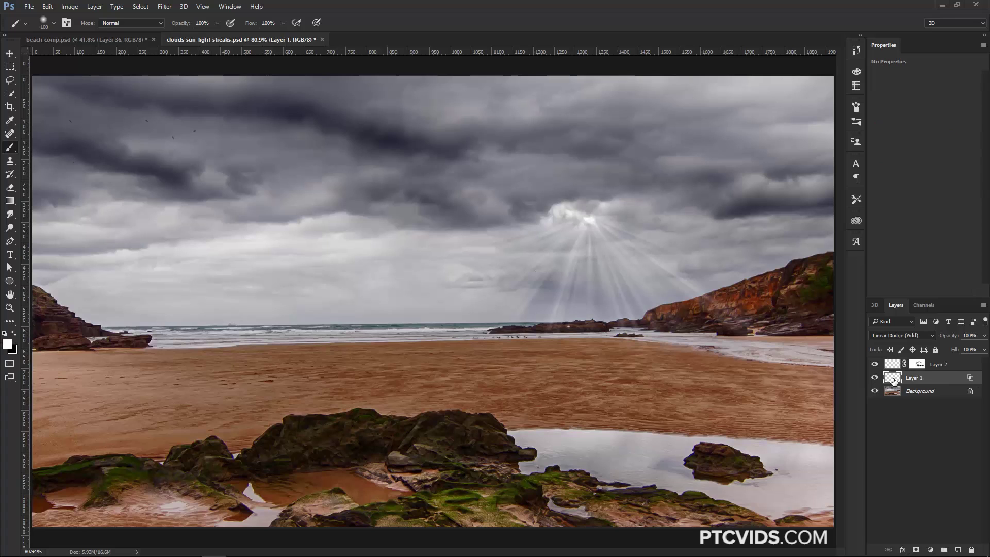
key("ctrl+j")
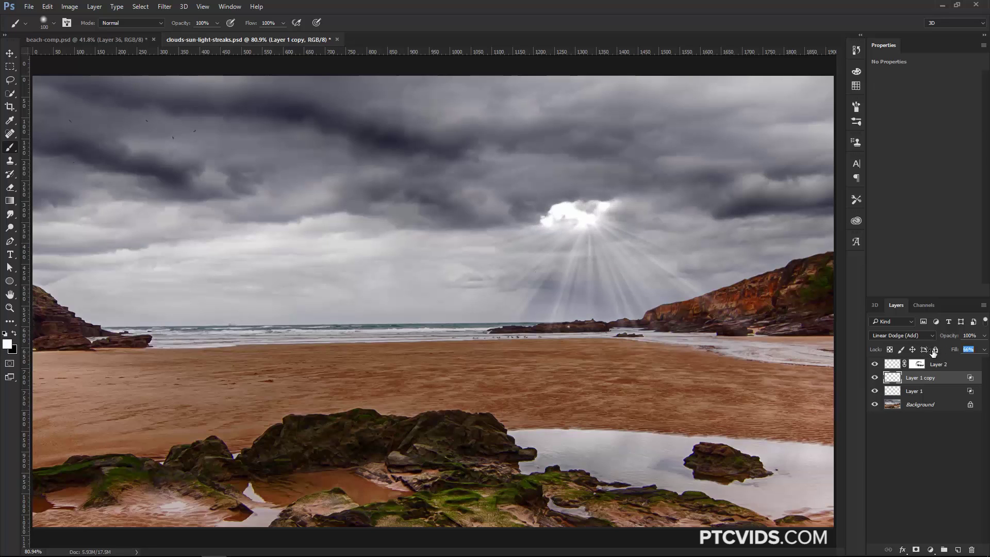
mouse_move(954, 349)
left_mouse_down()
mouse_move(915, 351)
mouse_move(970, 356)
mouse_move(939, 337)
mouse_move(910, 339)
mouse_move(949, 336)
left_mouse_up()
left_click_drag(954, 349, 912, 352)
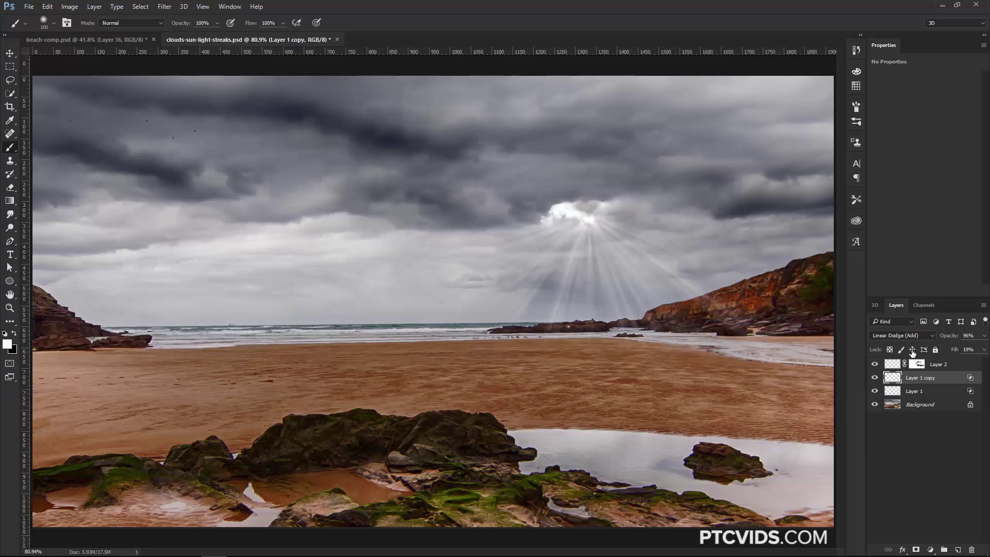
left_click(875, 378)
- Nudge Layer 2's light rays 20 px to the right with the Move tool
left_click(892, 365)
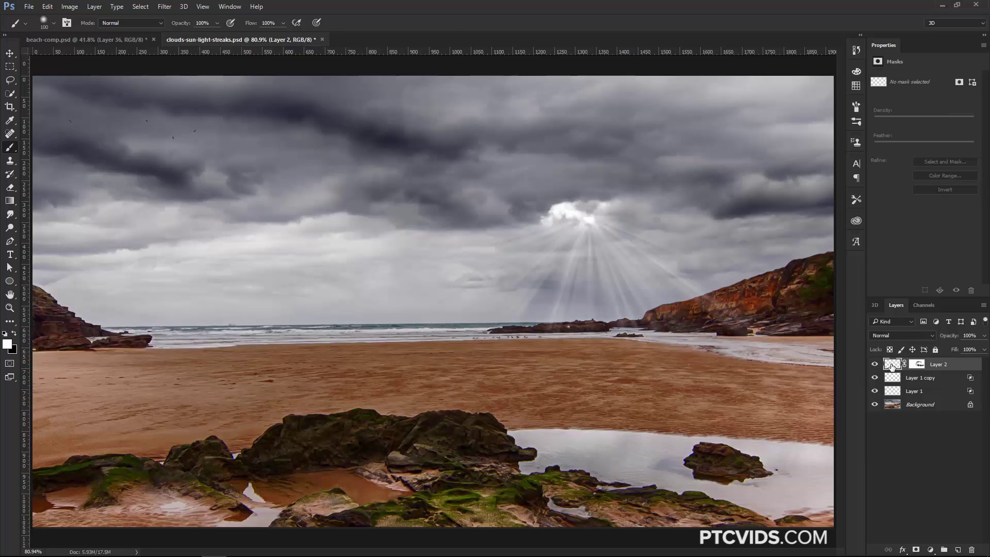
key("v")
key("shift+Right")
key("shift+Right")
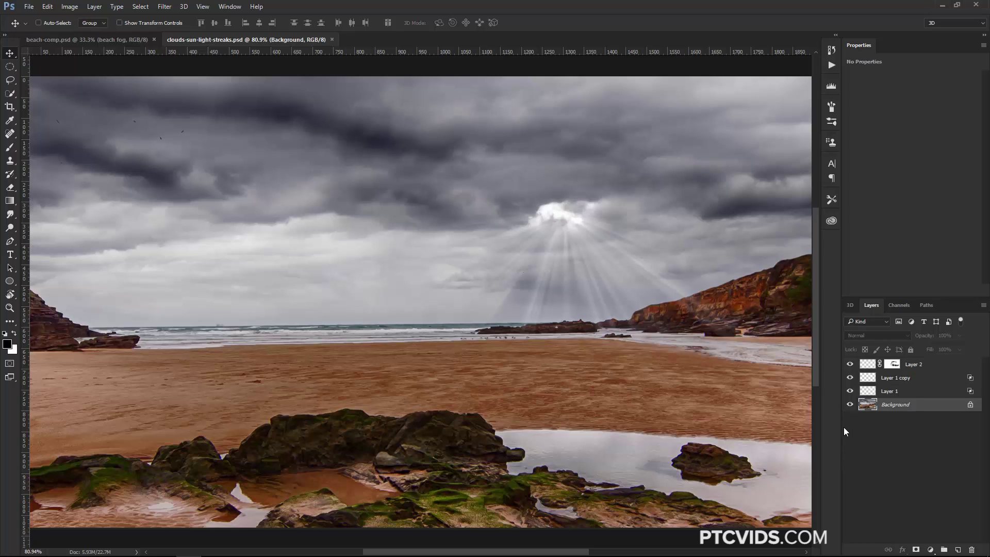
- Compare the photo with and without Layer 2, then rename it 'original light rays'
left_click(850, 364)
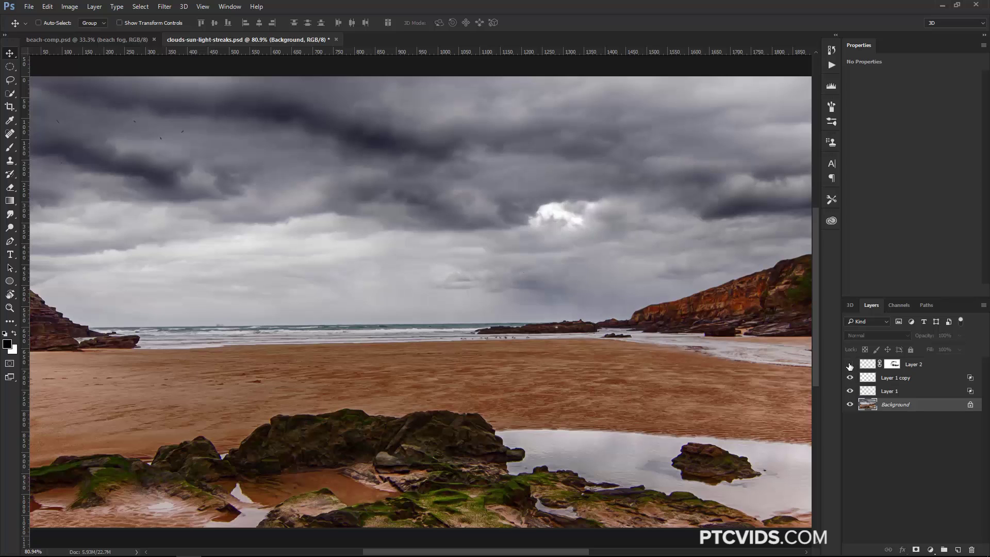
left_click(850, 364)
left_click(852, 364)
left_click(851, 364)
double_click(919, 364)
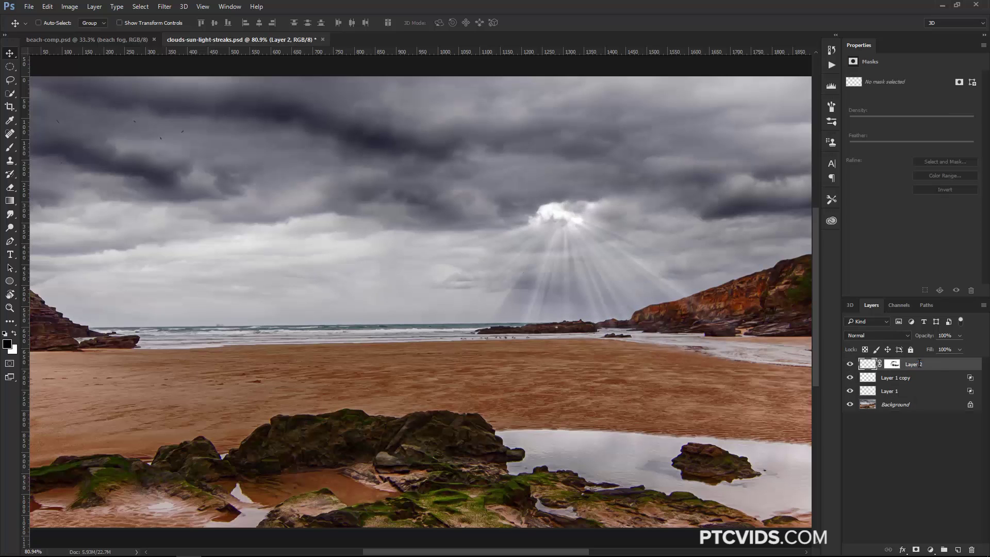
type("on")
key("Return")
- Hide the original light rays layer and add a new empty Layer 2 above it
left_click(891, 363)
left_click(850, 364)
left_click(849, 377)
left_click(849, 377)
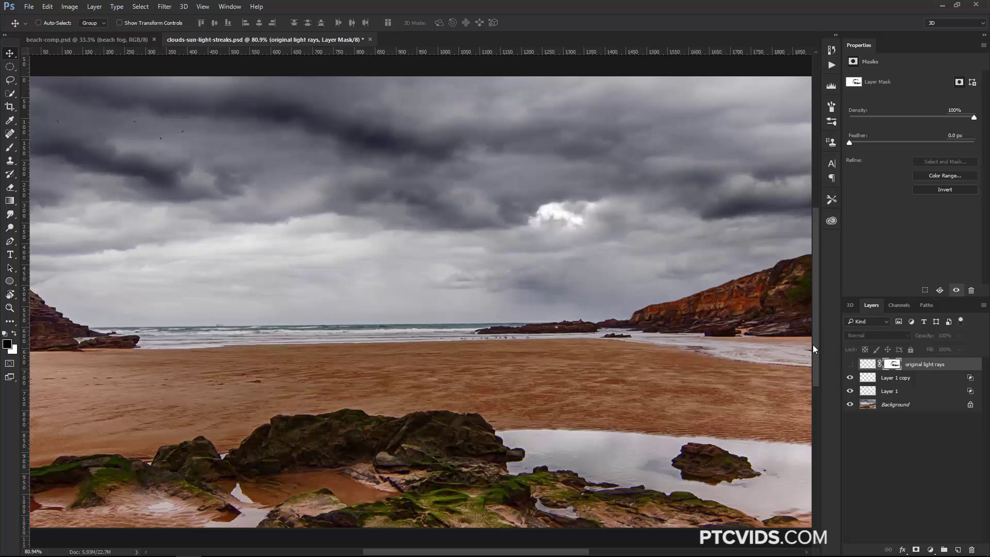
left_click(957, 550)
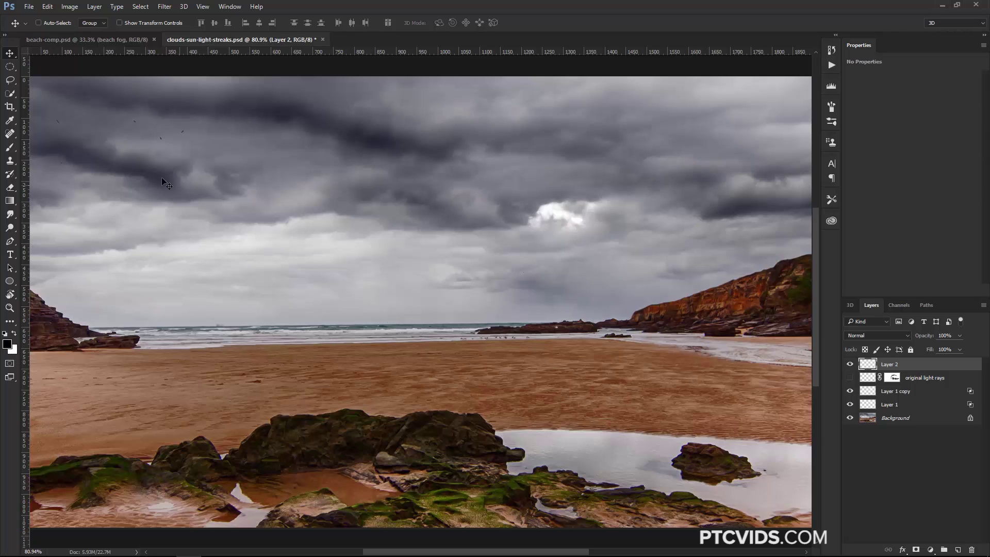
- Render black-and-white Clouds into Layer 2, redoing the first grey render
left_click(165, 7)
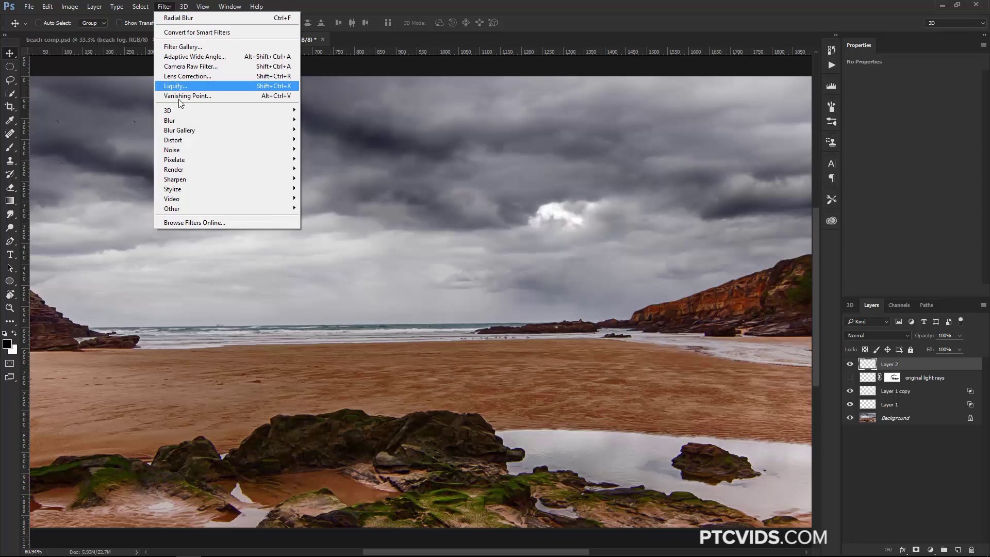
mouse_move(184, 170)
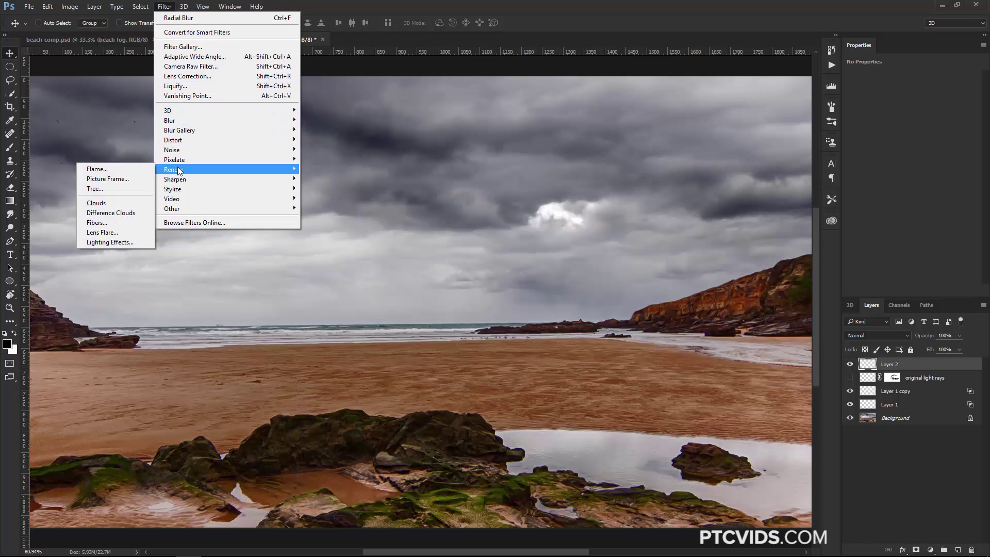
left_click(98, 203)
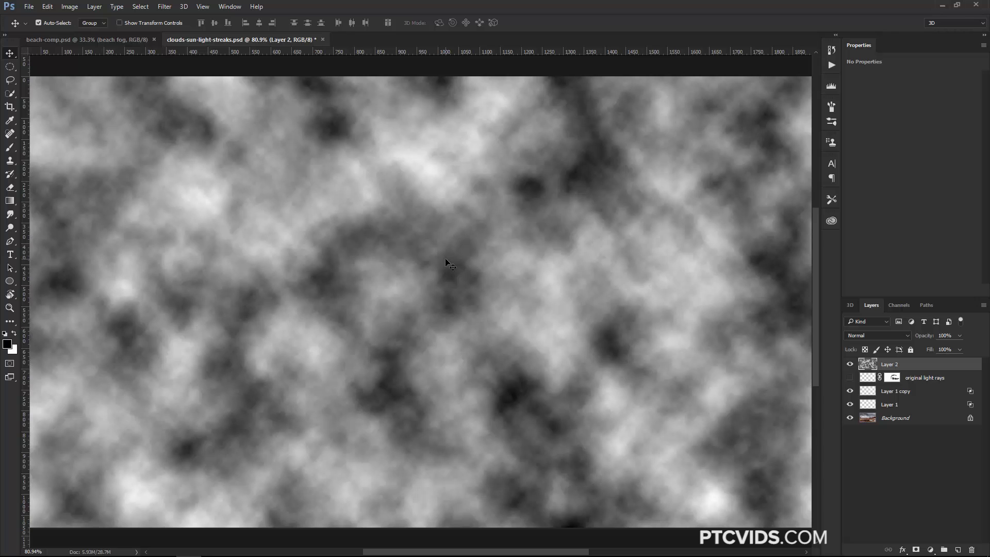
key("ctrl+z")
left_click(227, 7)
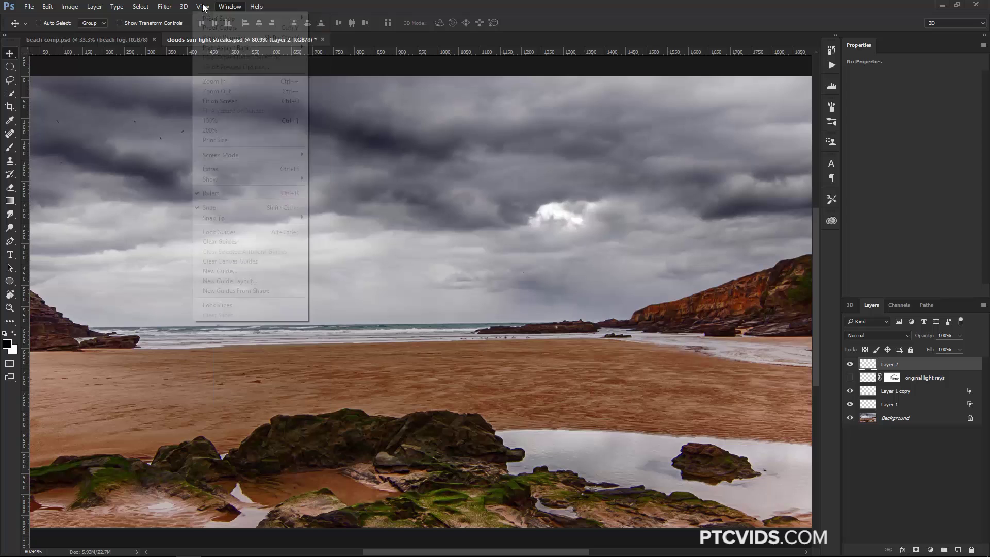
mouse_move(177, 6)
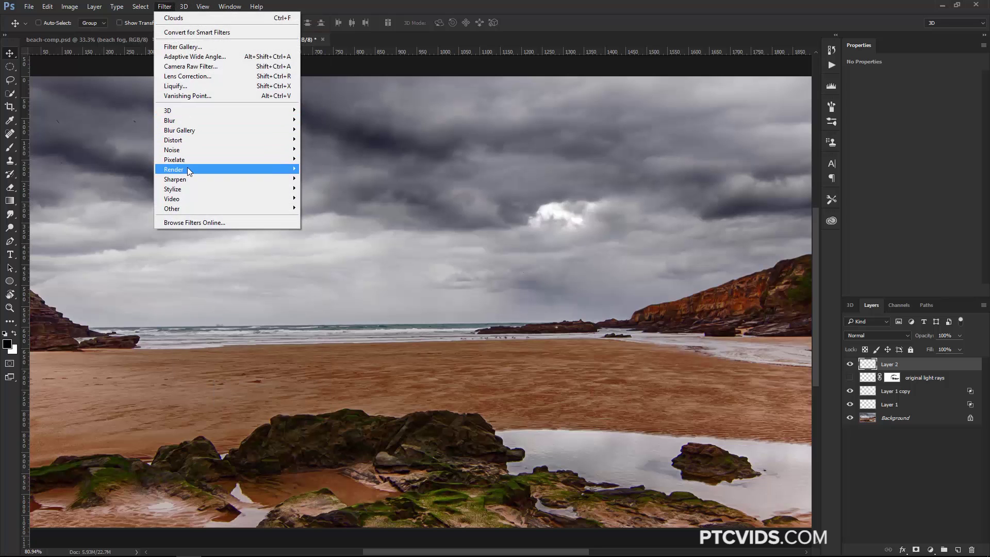
mouse_move(187, 169)
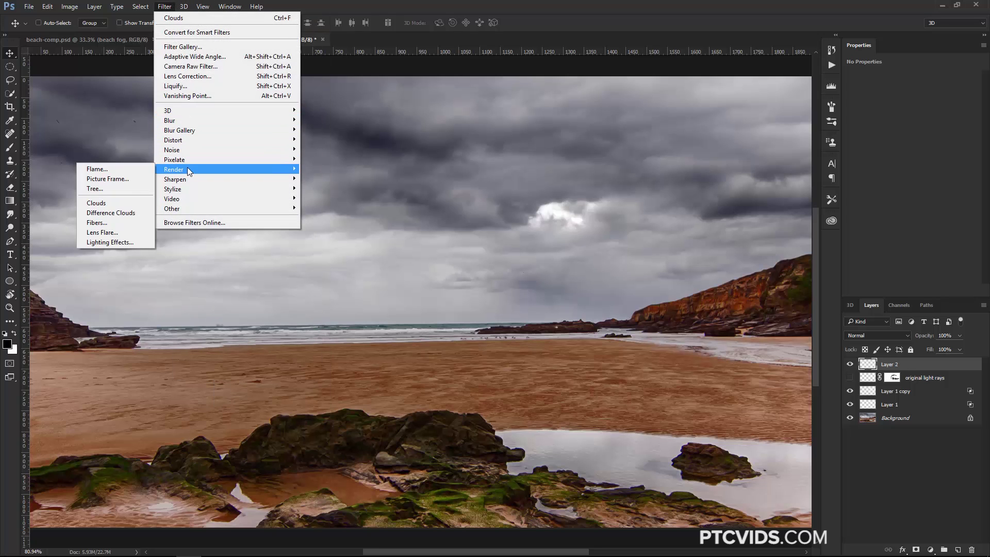
left_click(116, 204)
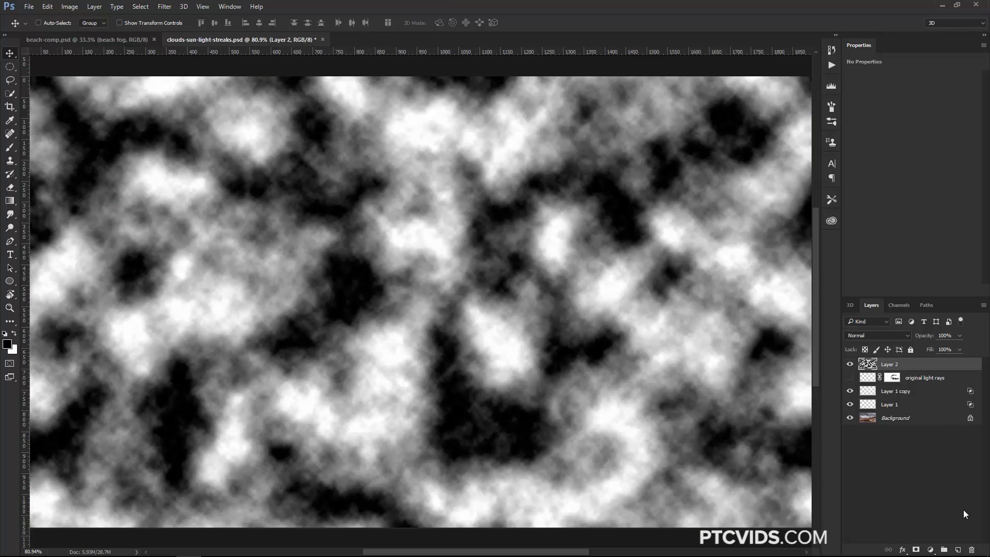
- Test an alternate Clouds render on a new Layer 3 with Ctrl+F re-renders, then delete Layer 3
left_click(957, 549)
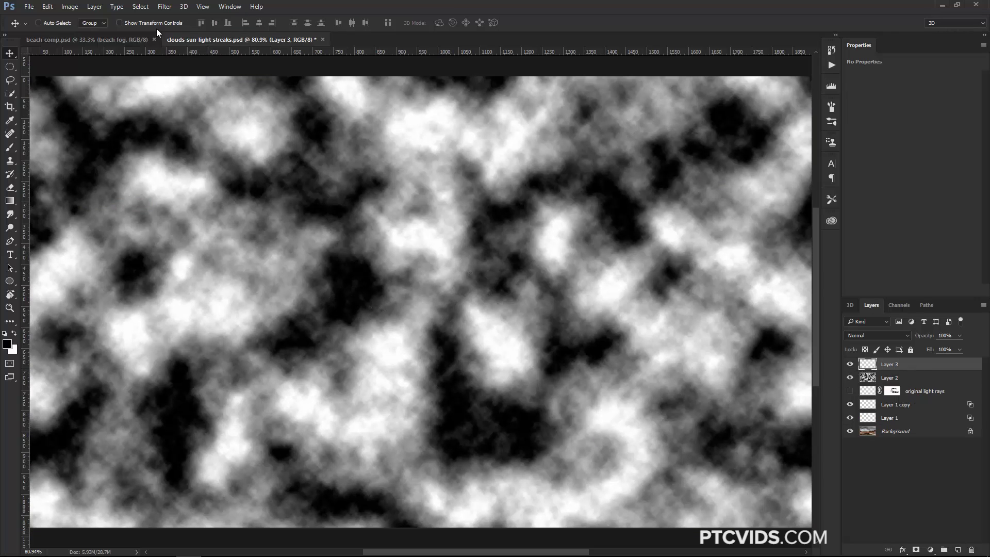
left_click(165, 6)
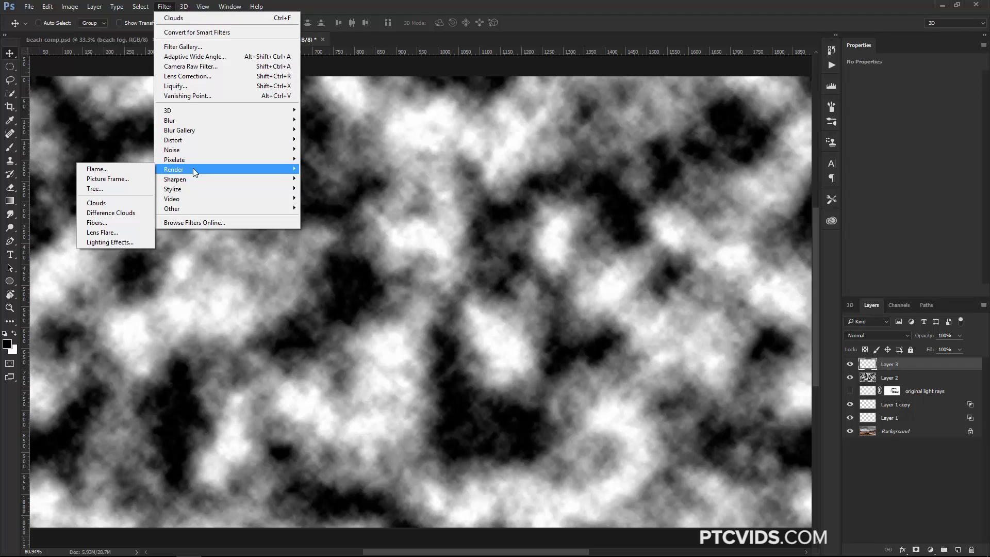
left_click(125, 201)
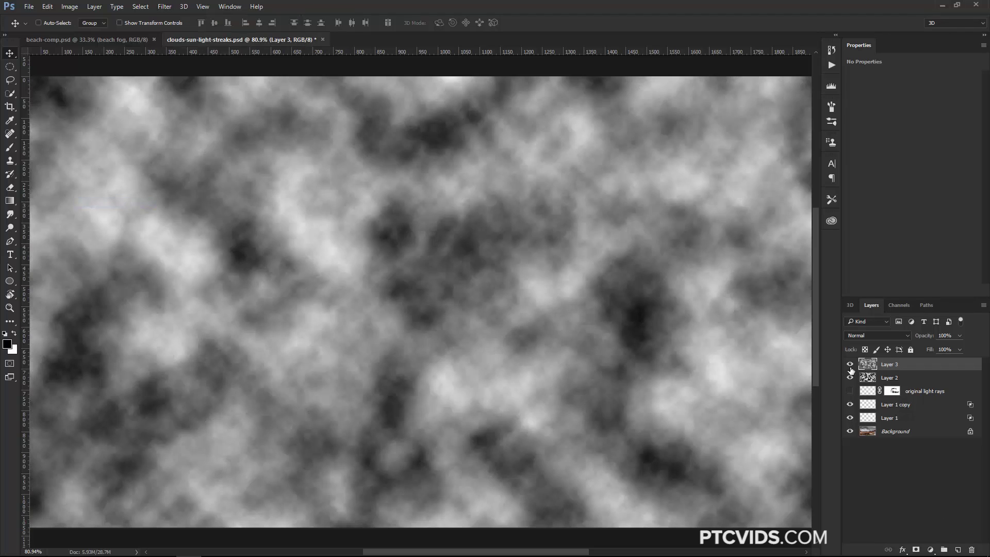
left_click(850, 364)
left_click(850, 364)
key("ctrl")
key("ctrl+f")
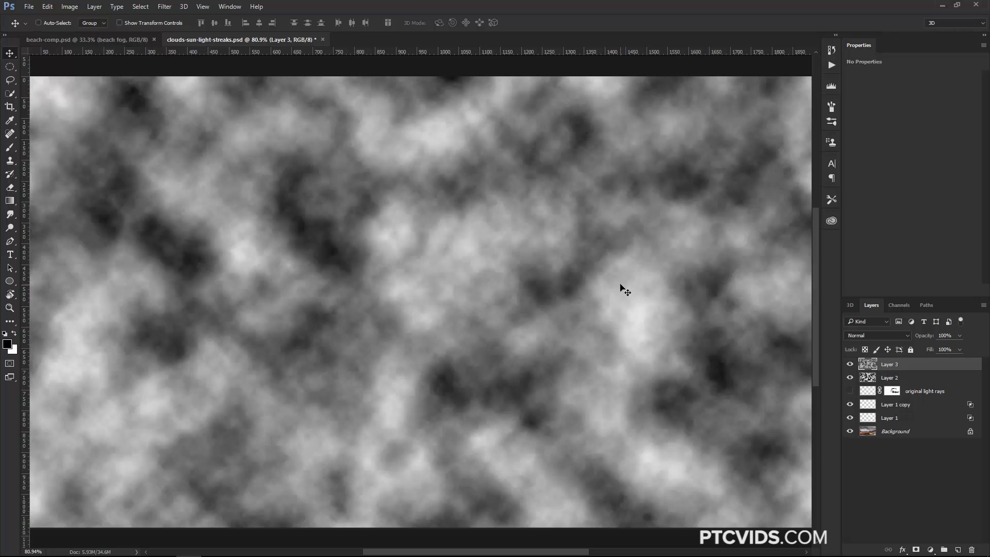
key("ctrl+f")
key("ctrl+f")
key("ctrl+f")
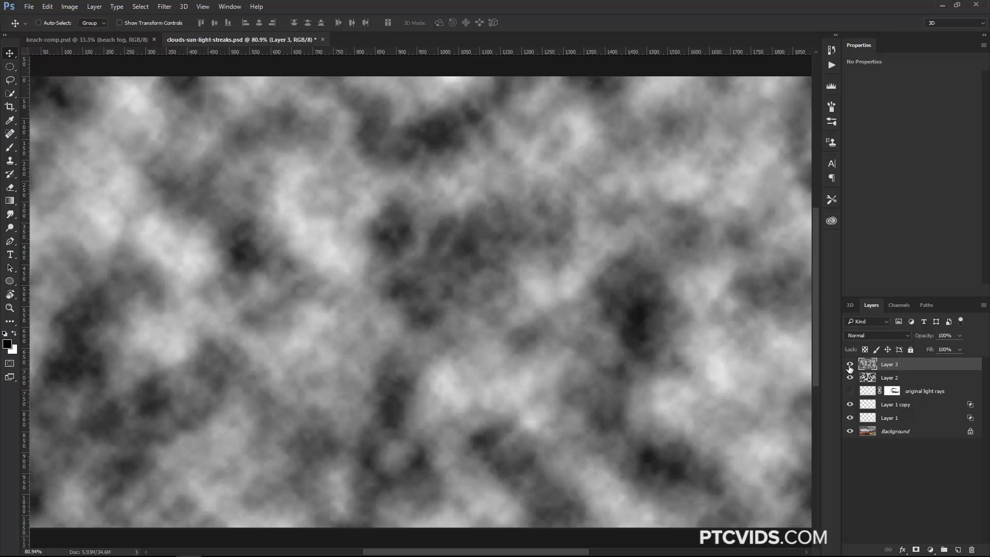
left_click(849, 364)
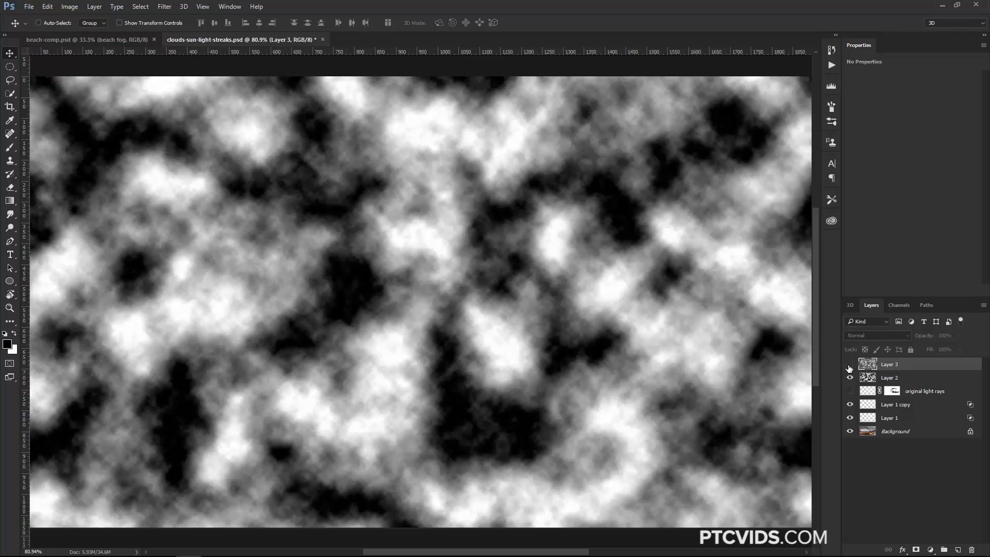
key("Delete")
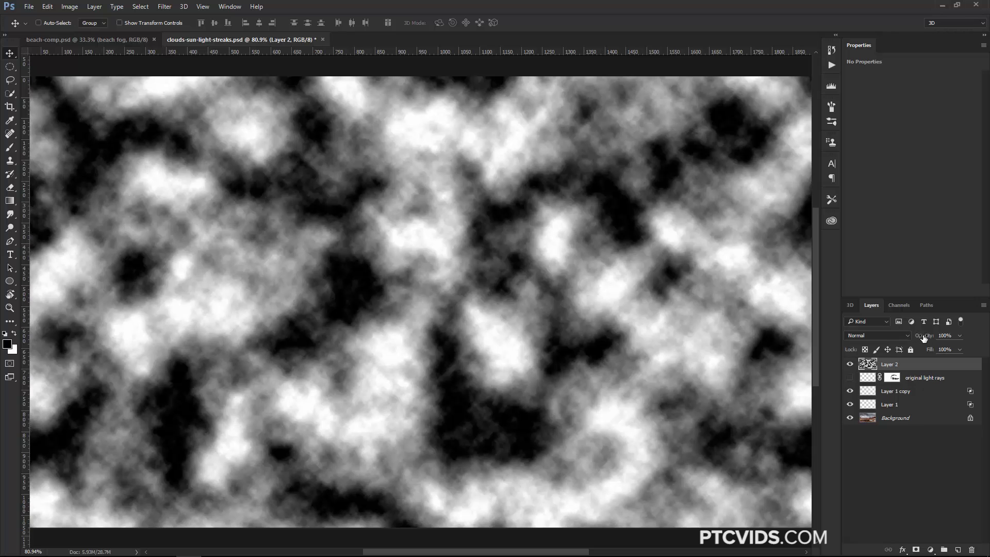
- Lower Layer 2's opacity to 10% and draw an elliptical selection around the bright sun patch
left_click_drag(923, 338, 875, 334)
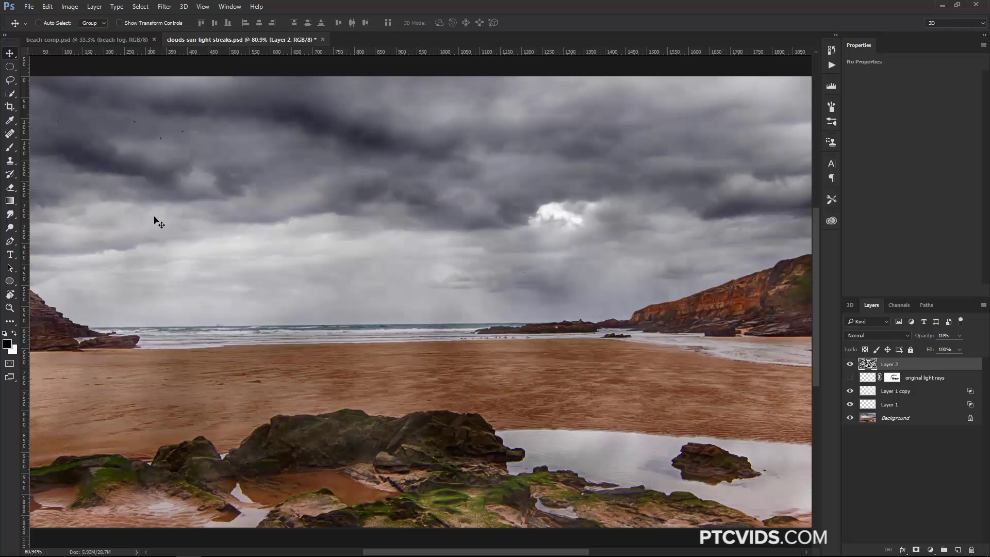
left_click(10, 67)
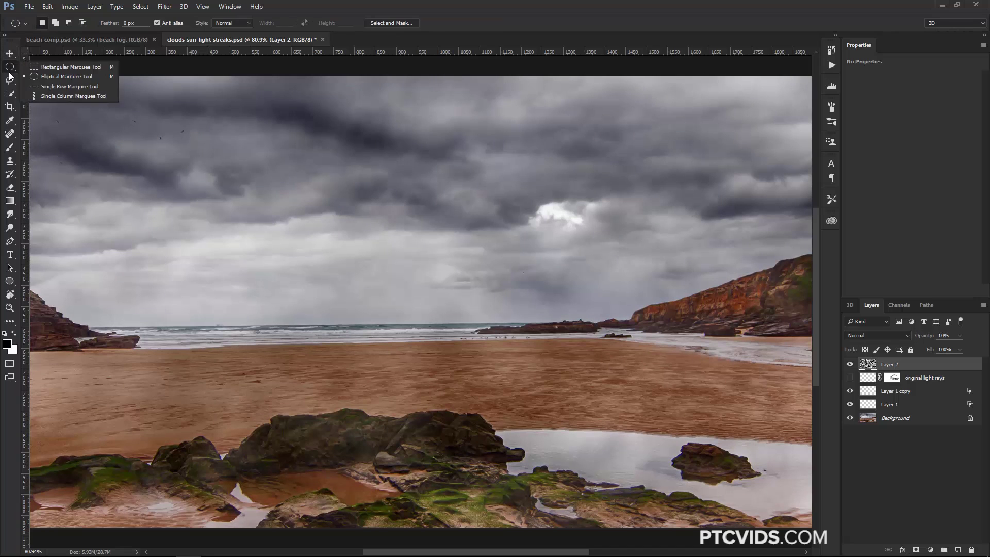
left_click(54, 77)
left_click_drag(533, 223, 617, 363)
key("space")
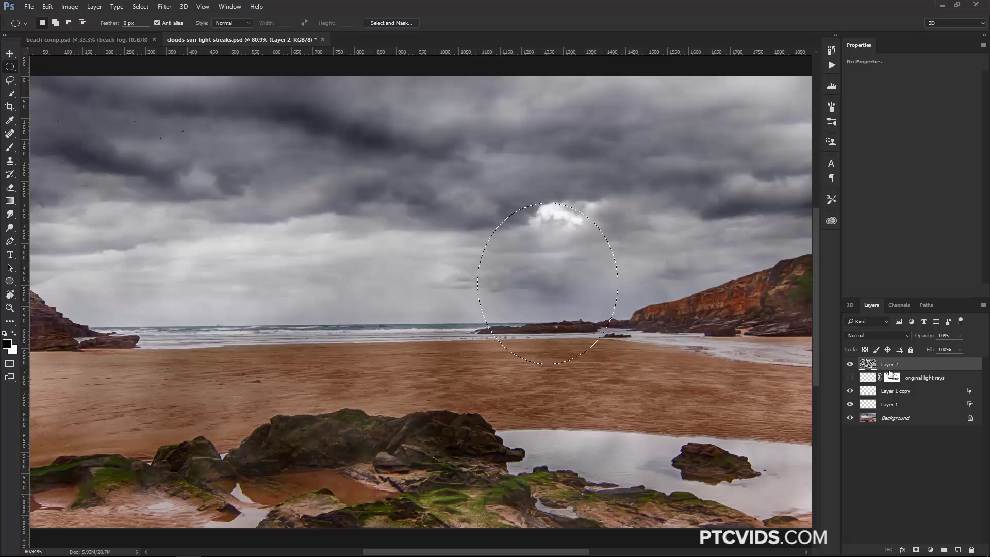
- Mask Layer 2 to the ellipse, restore 100% opacity, feather the mask 24.5 px, and apply it
left_click(915, 549)
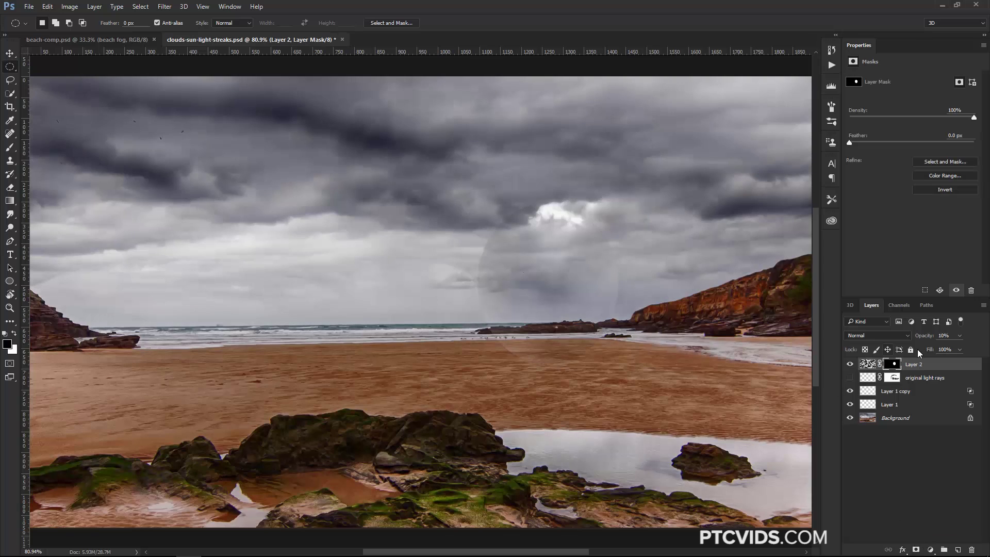
left_click_drag(917, 339, 976, 344)
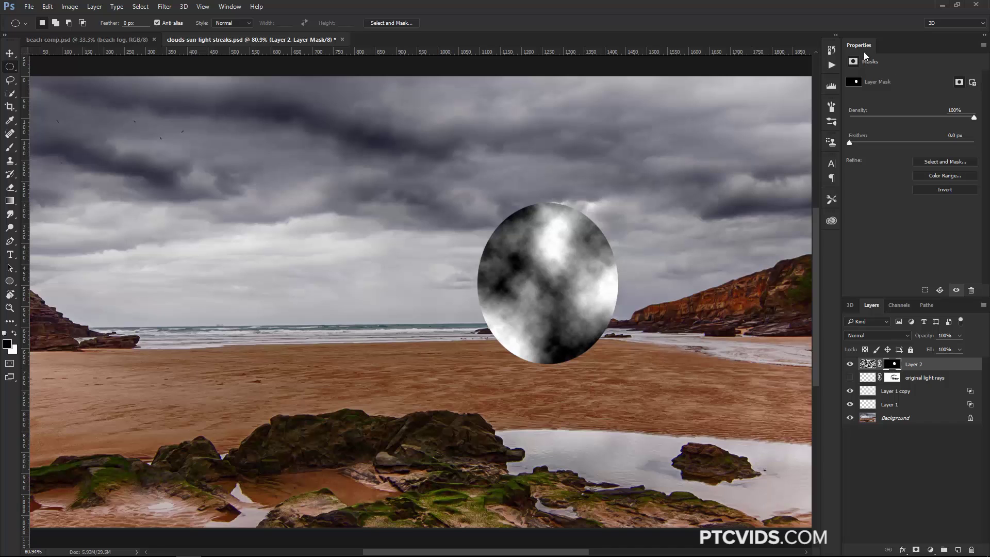
left_click_drag(849, 144, 877, 143)
left_click(209, 7)
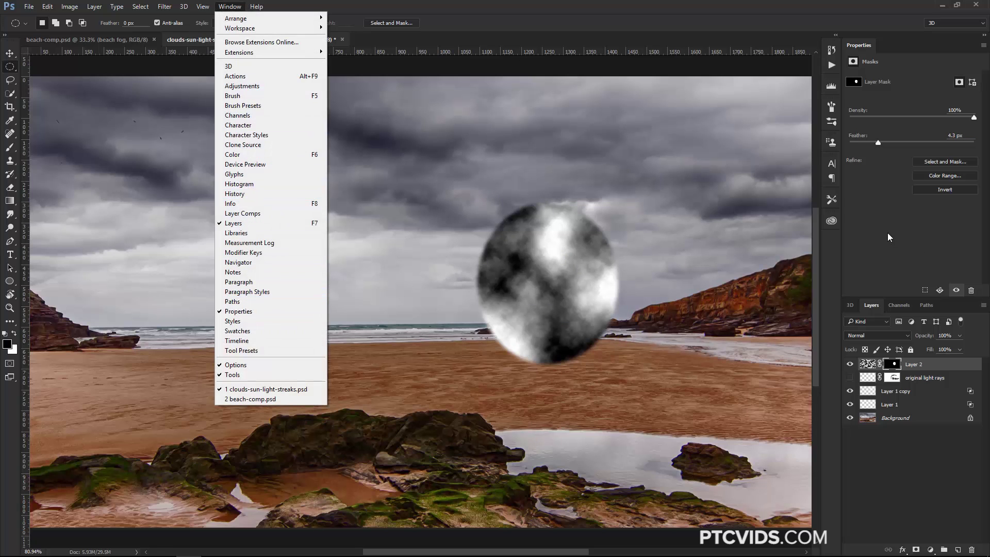
left_click(883, 169)
left_click_drag(878, 144, 907, 145)
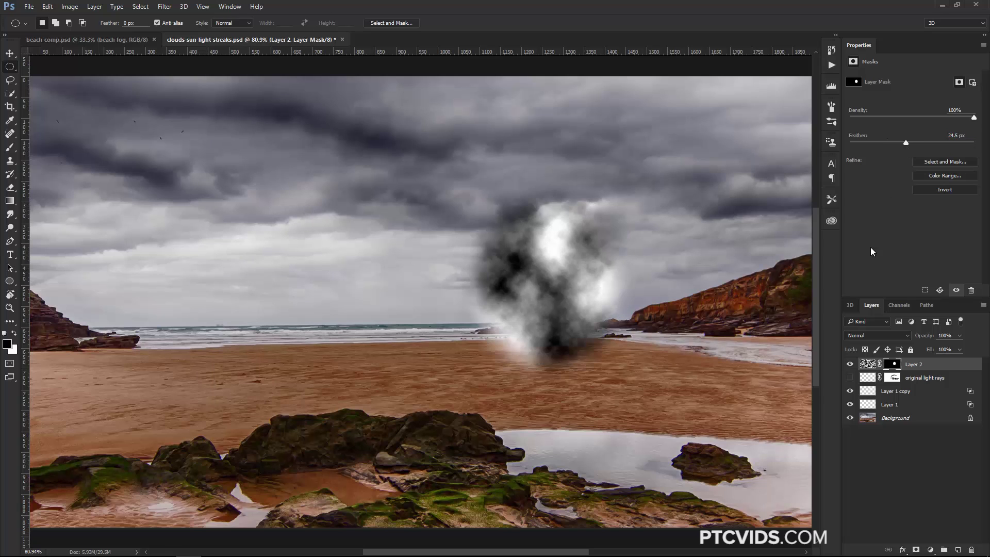
right_click(893, 364)
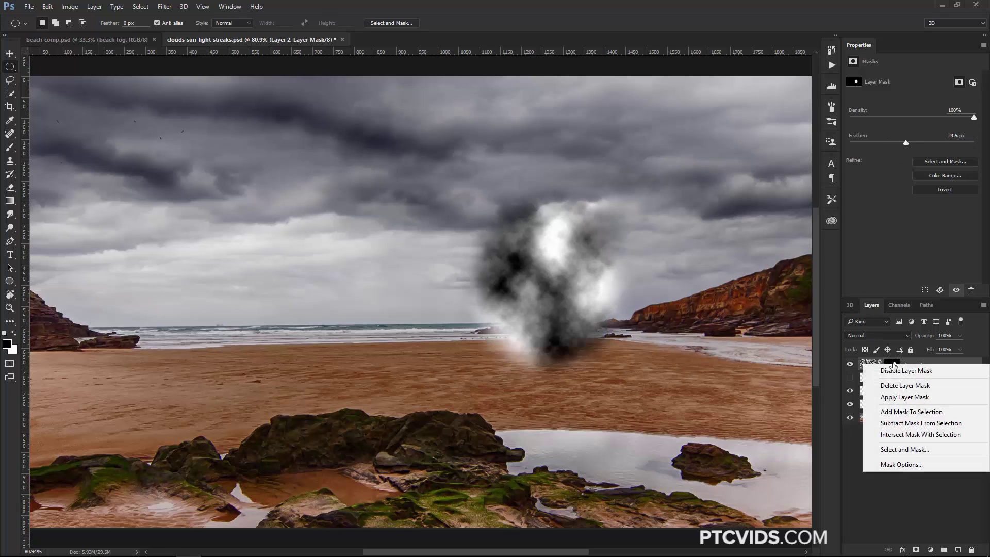
left_click(906, 398)
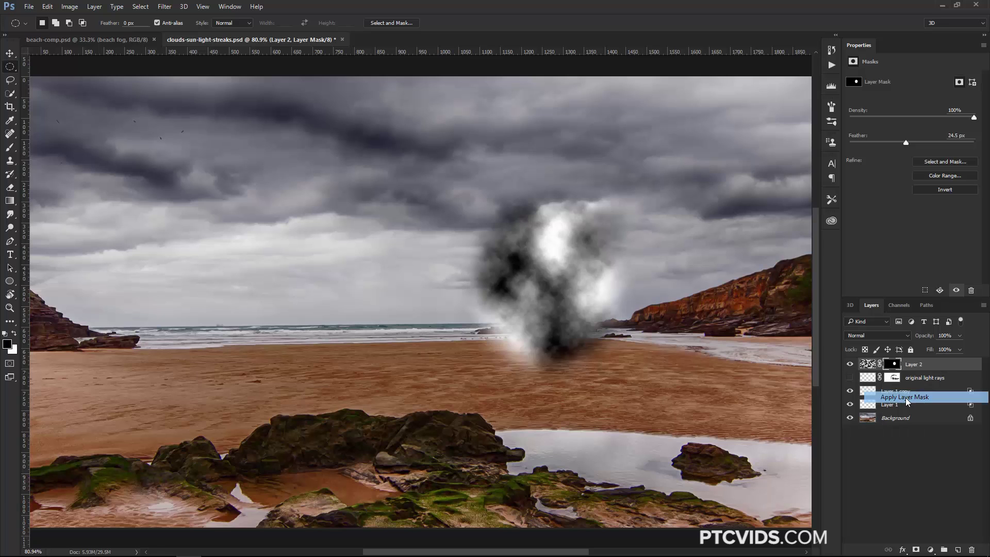
- Apply a Zoom Radial Blur at amount 100 to Layer 2's cloud patch, twice
left_click(850, 366)
left_click(850, 366)
left_click(849, 365)
left_click(850, 365)
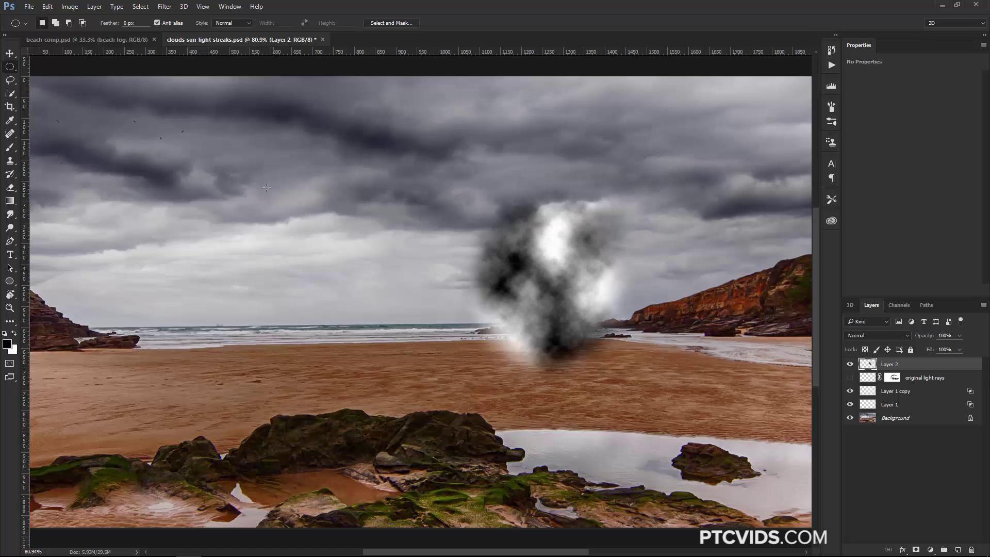
left_click(163, 6)
mouse_move(198, 117)
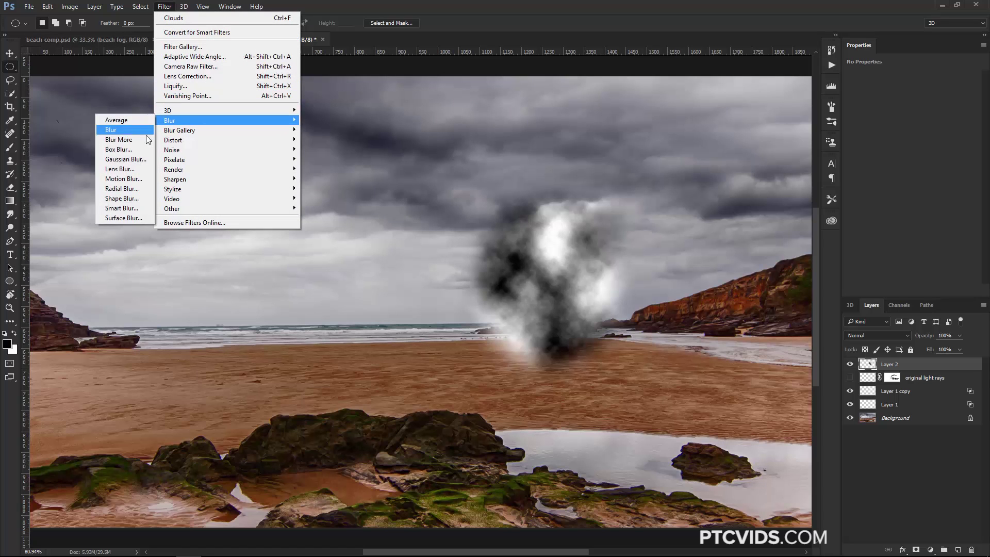
left_click(122, 189)
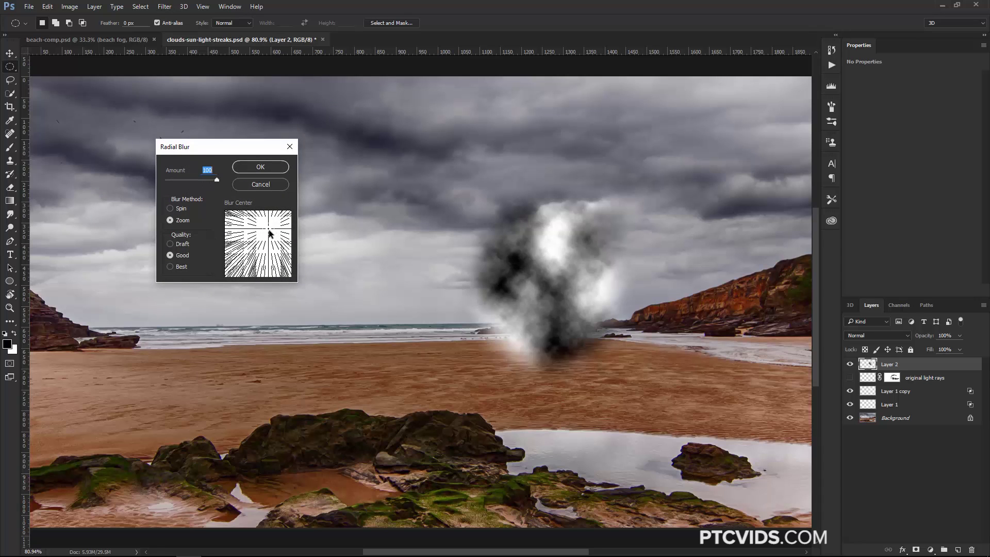
left_click(267, 168)
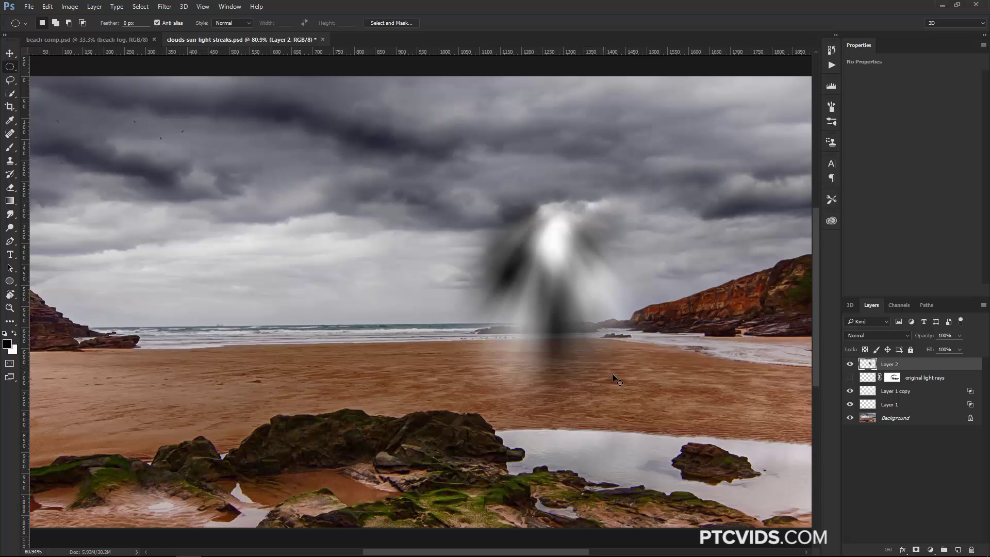
key("ctrl+f")
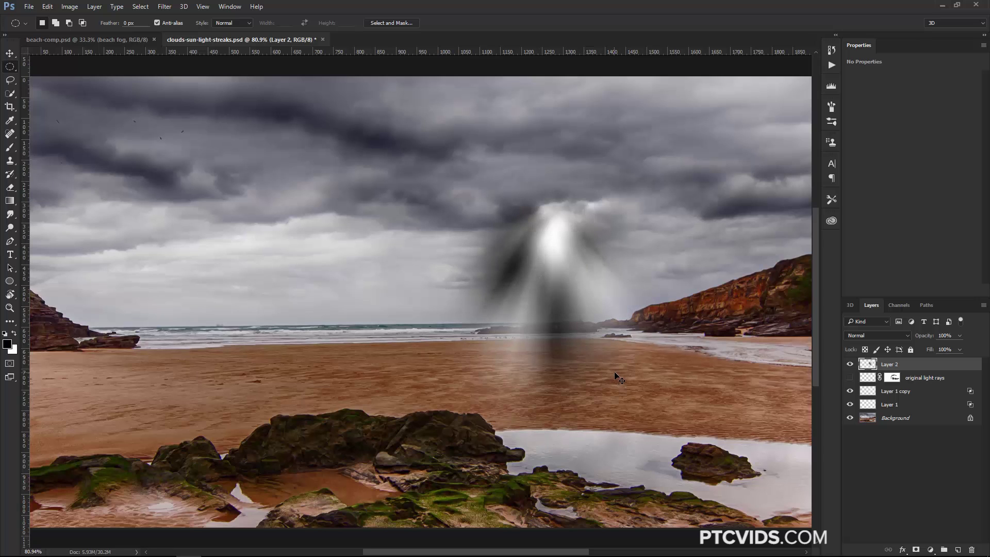
- Set Layer 2 to Screen and compare it with the original light rays, leaving Layer 2 visible
left_click(861, 335)
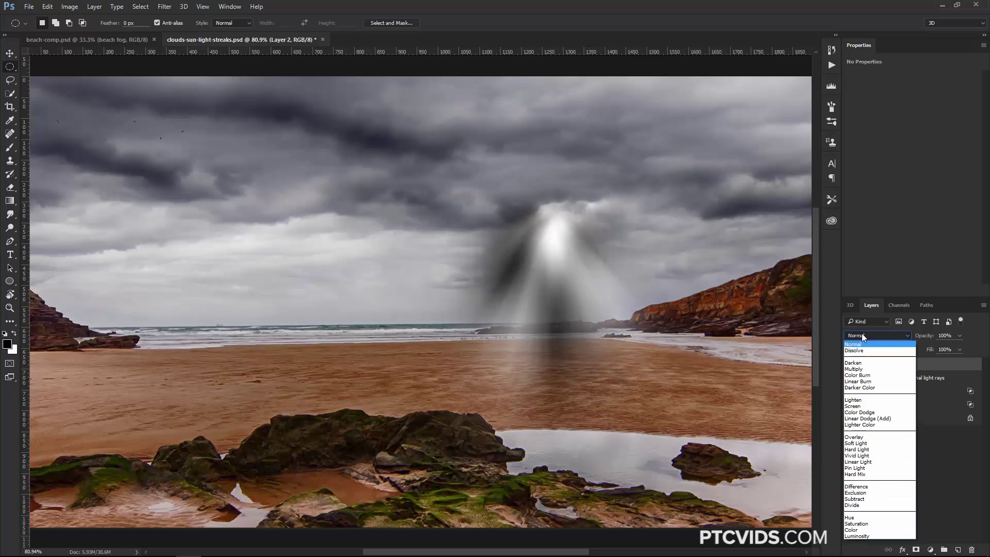
left_click(866, 406)
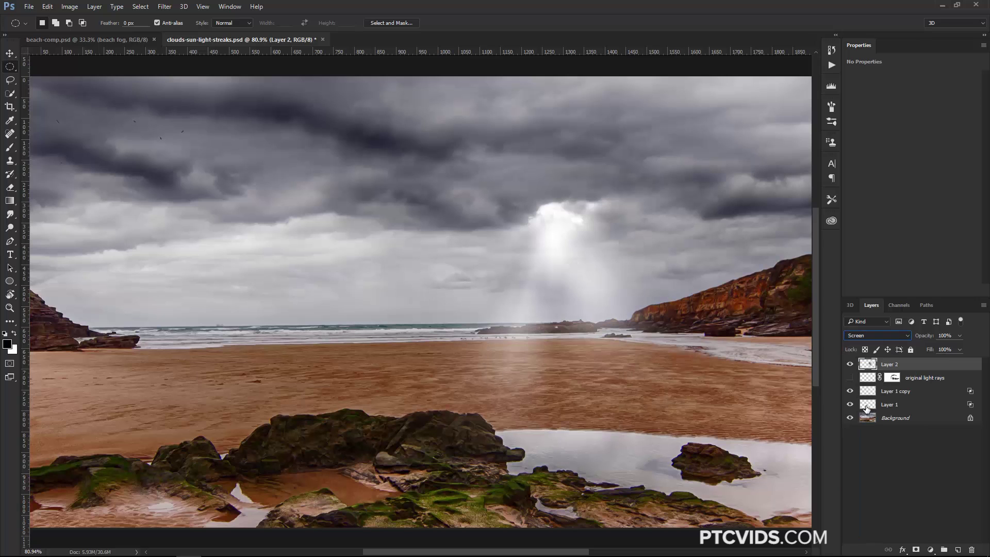
left_click(849, 365)
left_click(850, 378)
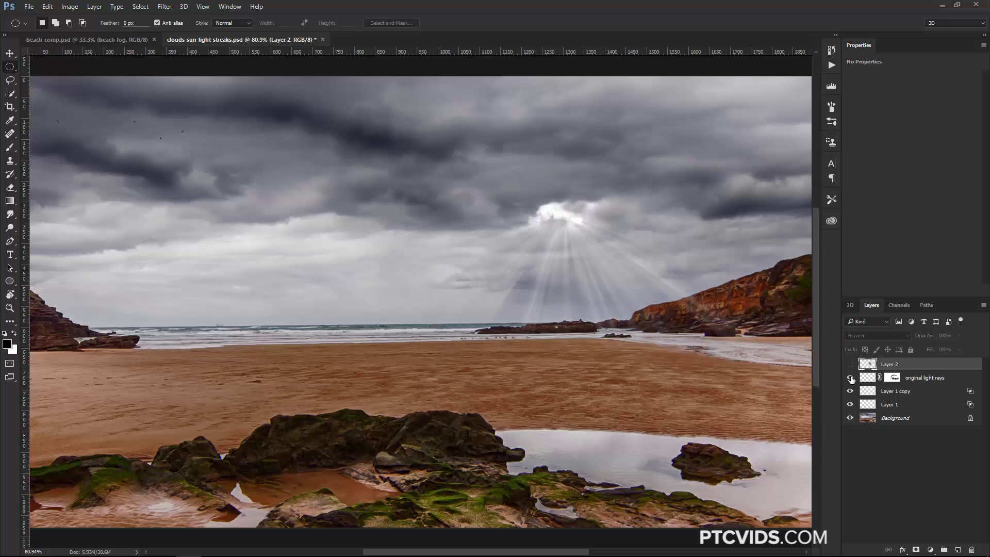
left_click(850, 378)
left_click(849, 364)
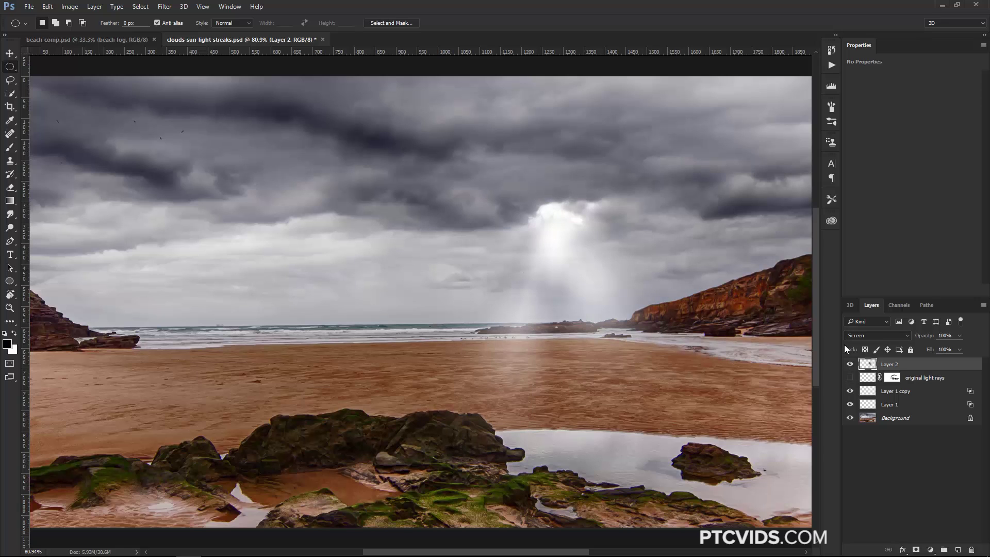
left_click(850, 377)
left_click(849, 364)
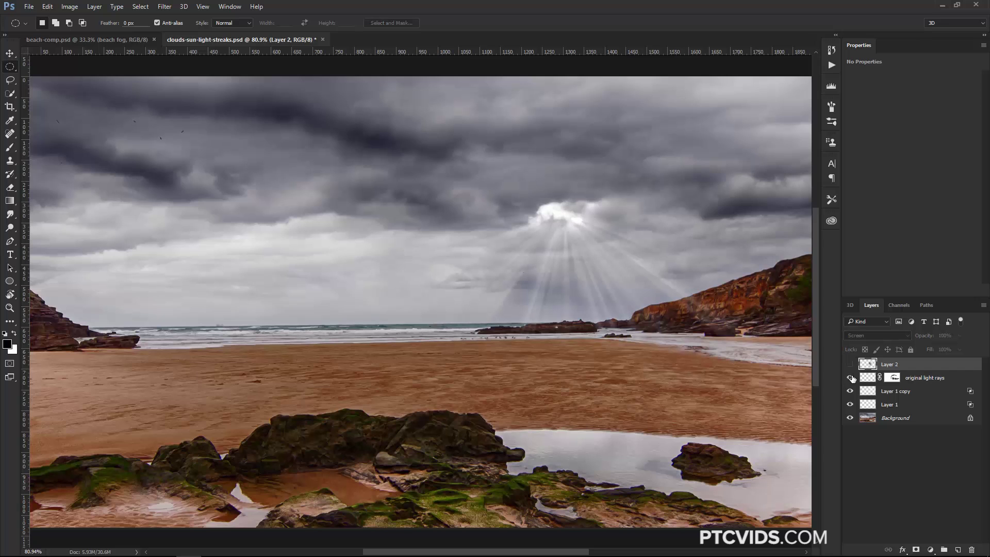
left_click(850, 378)
left_click(849, 365)
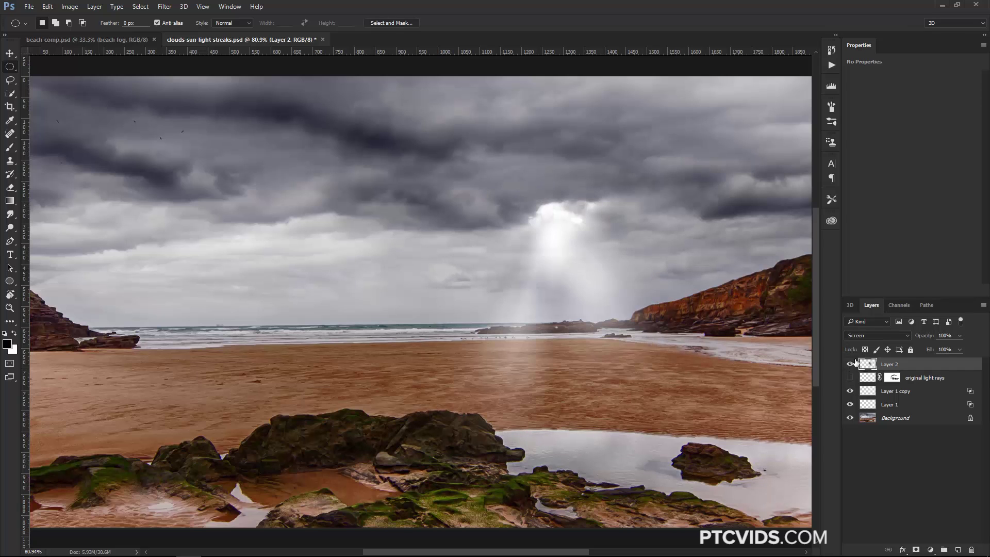
- Add a Levels adjustment clipped to Layer 2 with the black input raised to 67
left_click(930, 550)
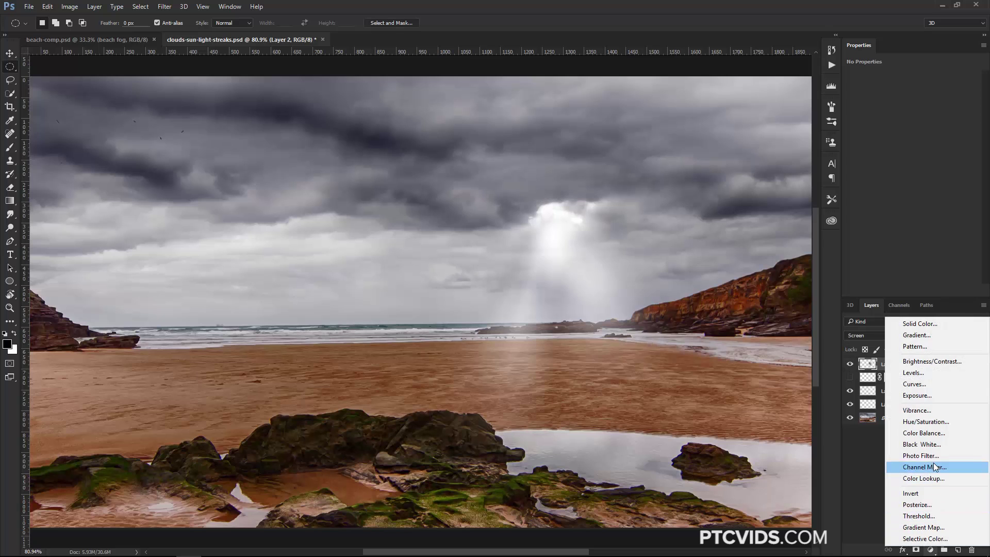
left_click(918, 373)
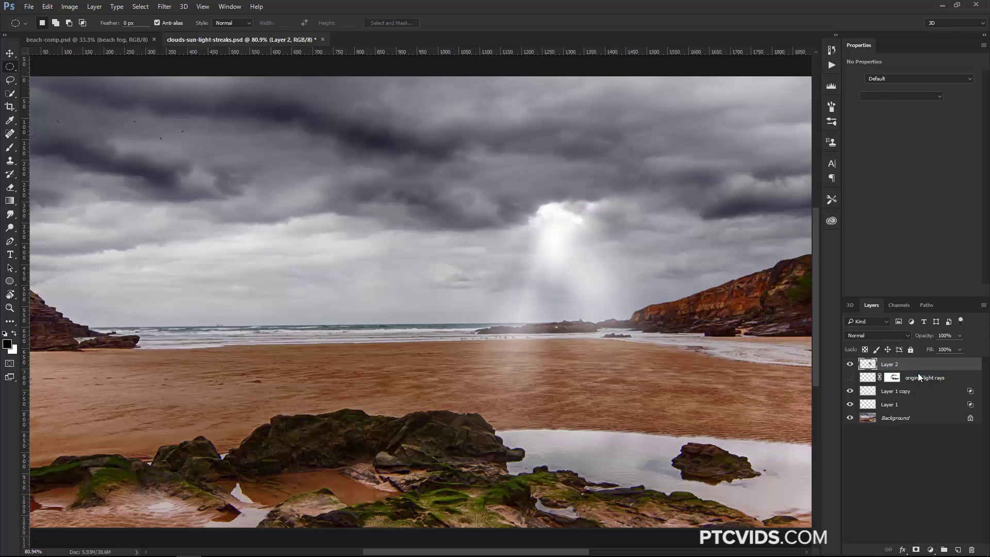
left_click(910, 290)
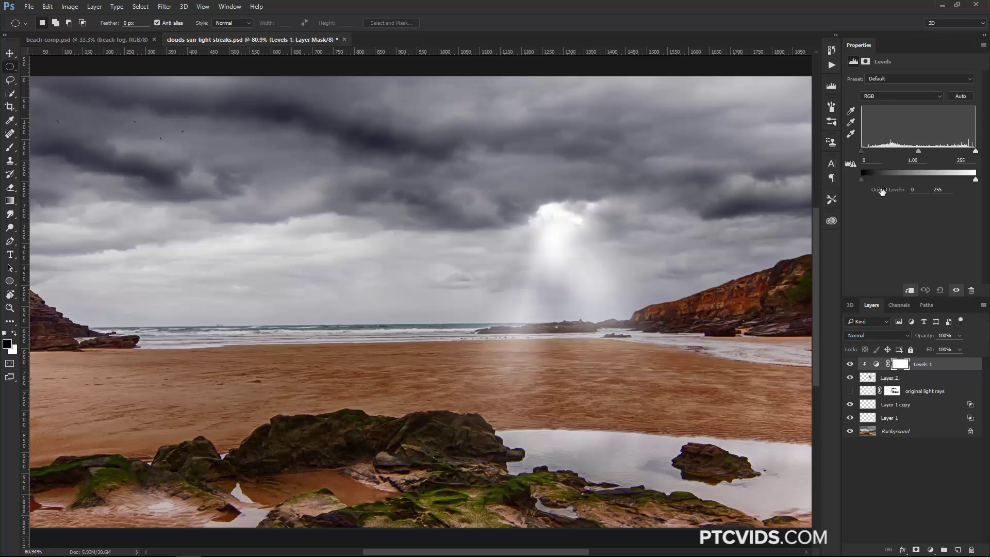
left_click_drag(864, 151, 908, 152)
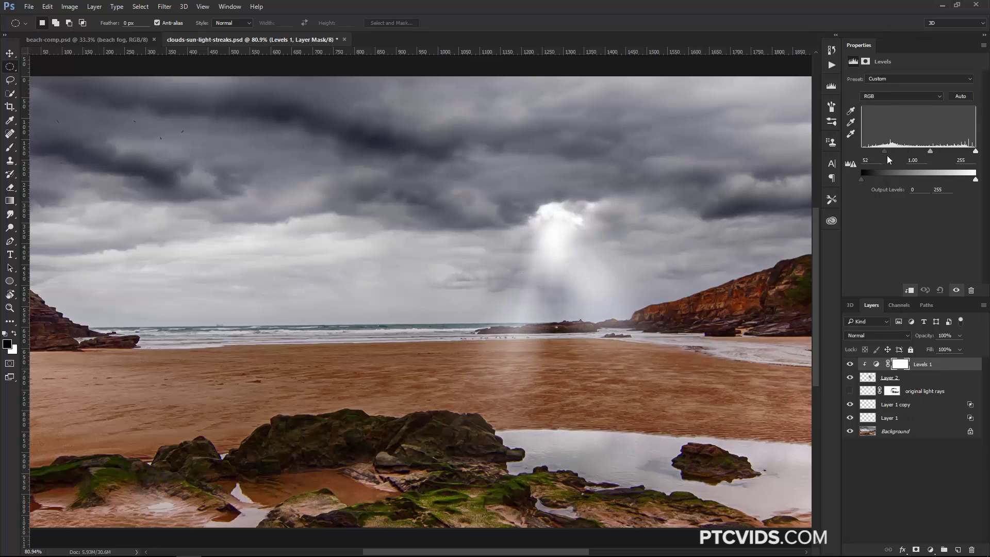
left_click_drag(888, 155, 942, 156)
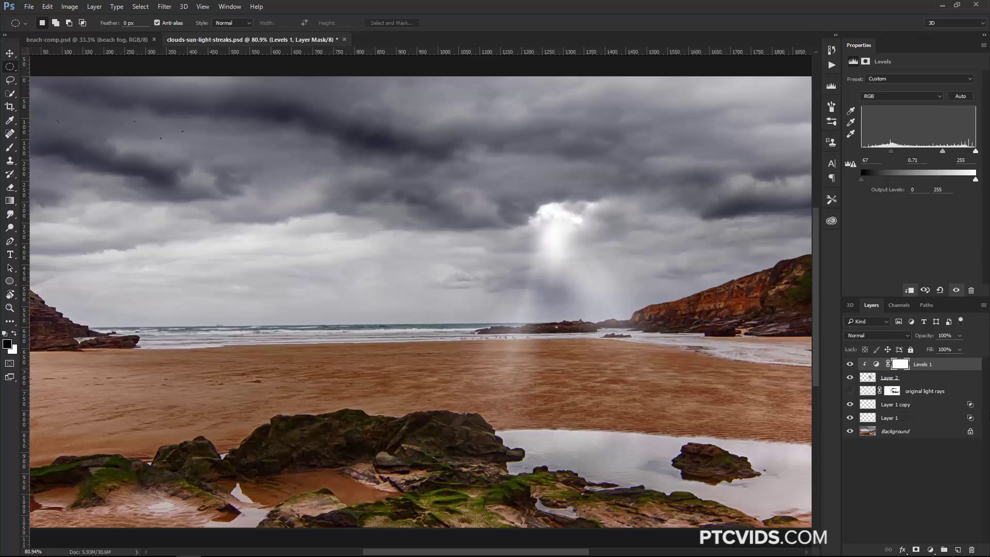
- Rename Layer 2 to 'second light rays'
left_click(886, 380)
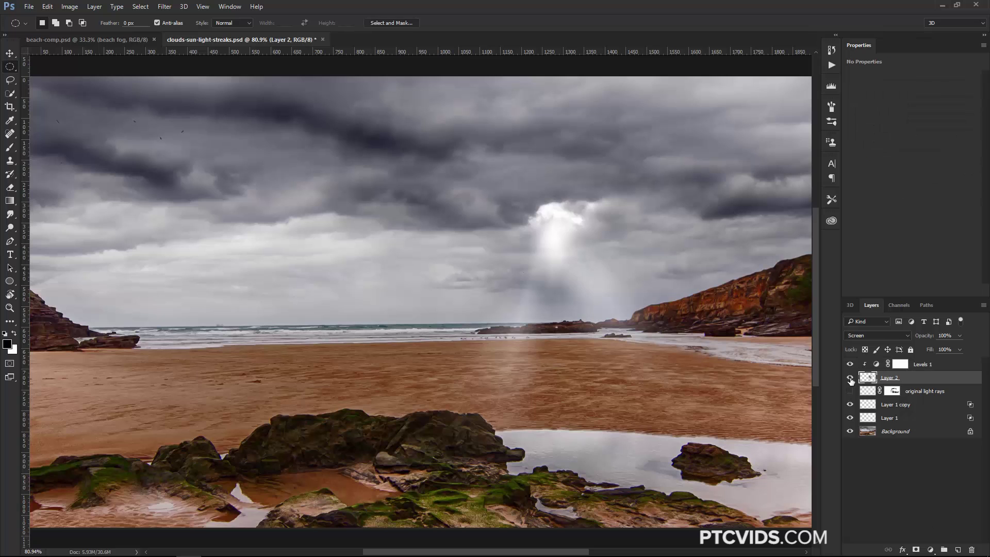
left_click(849, 378)
left_click(849, 378)
double_click(889, 378)
type("second light rays")
key("Return")
- Add a mask to second light rays and brush black over the beam's lower part
left_click(916, 549)
left_click(10, 150)
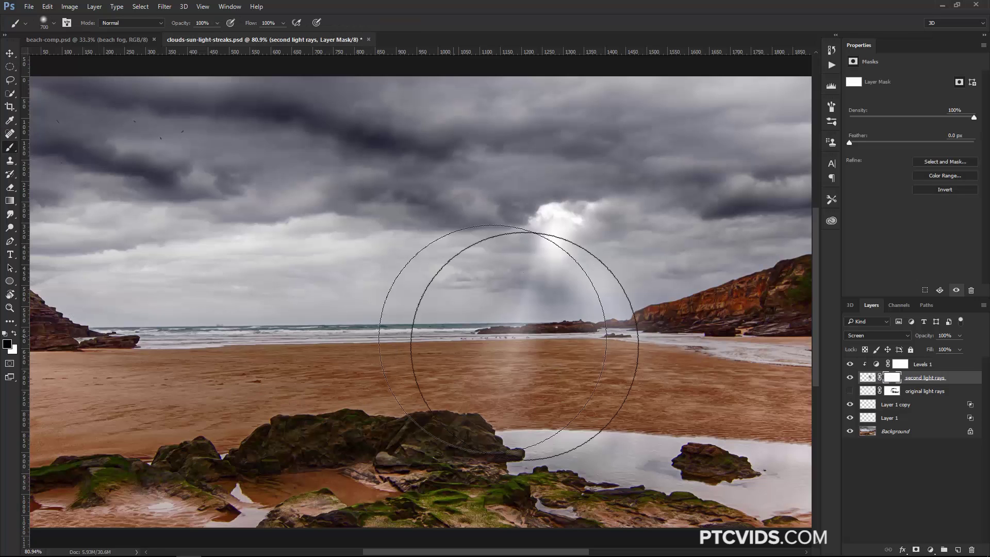
left_click_drag(618, 466, 464, 475)
- Compare versions with and without Levels, ending with second light rays hidden and original light rays shown
left_click(850, 378)
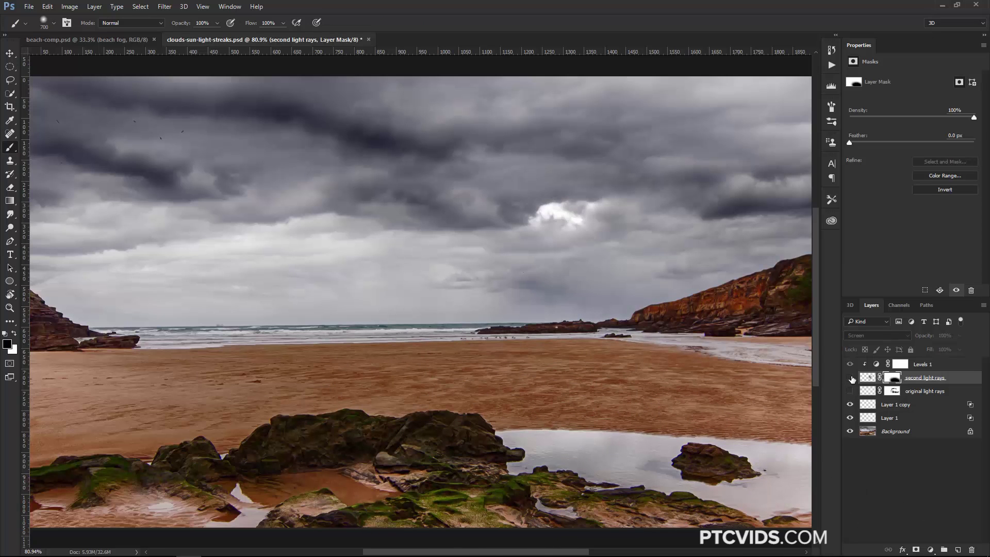
left_click(850, 378)
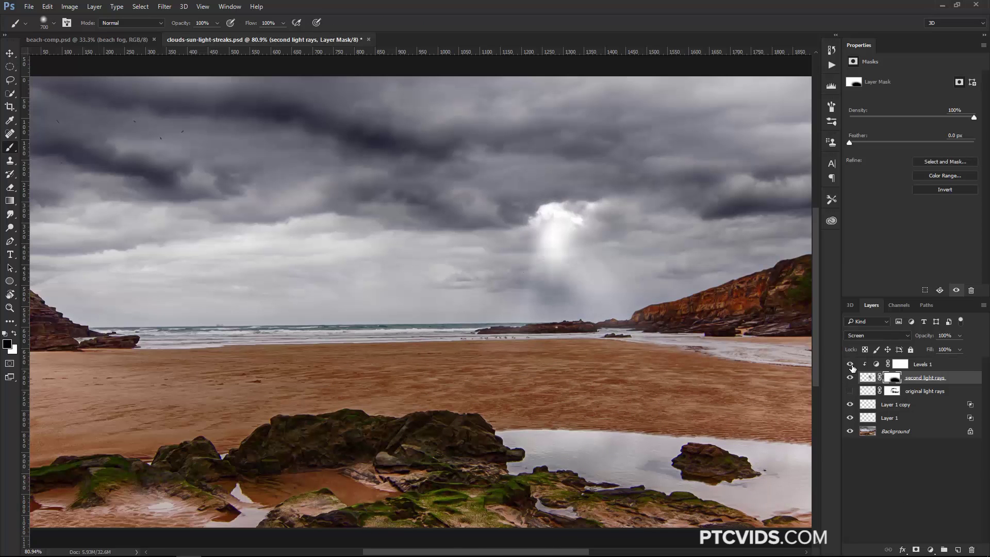
left_click(851, 365)
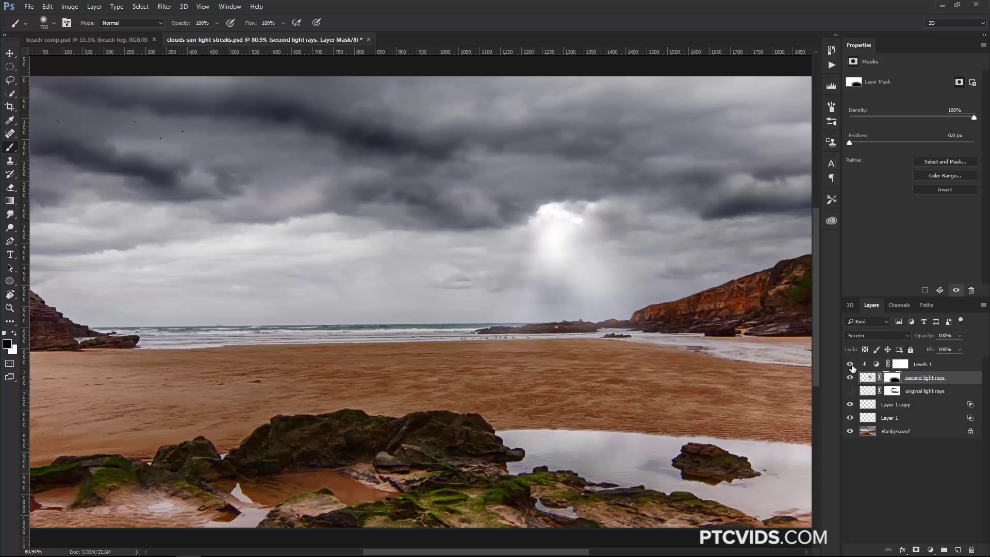
left_click(851, 366)
left_click(850, 378)
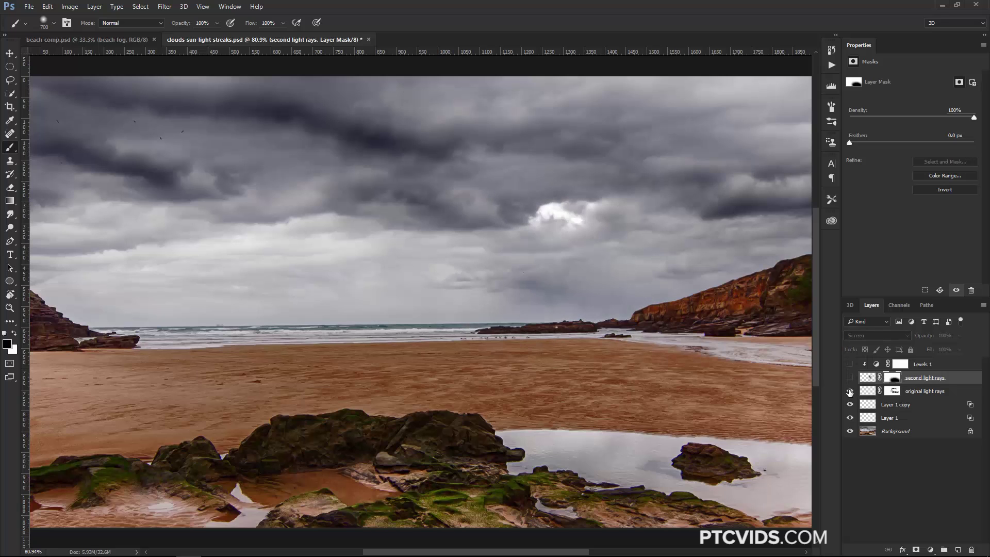
left_click(849, 391)
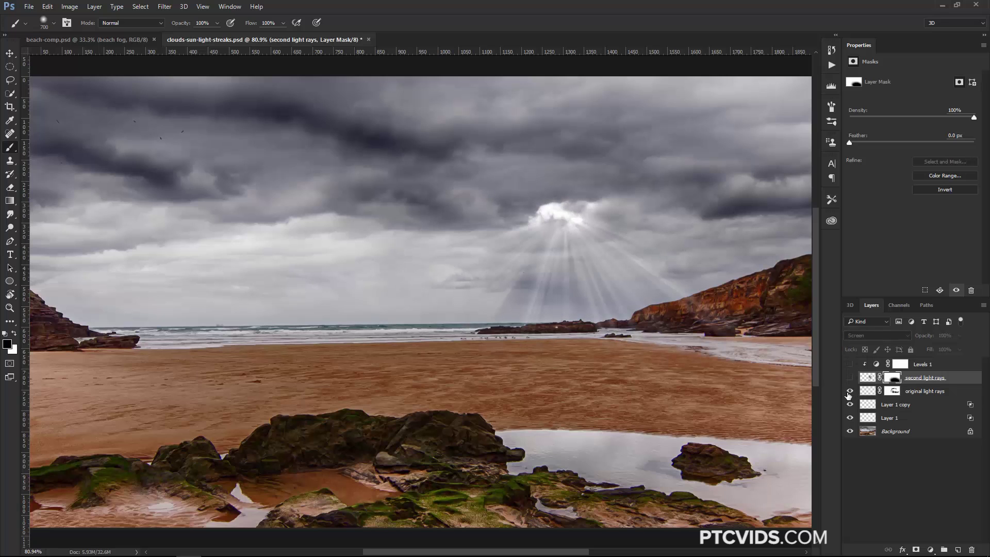